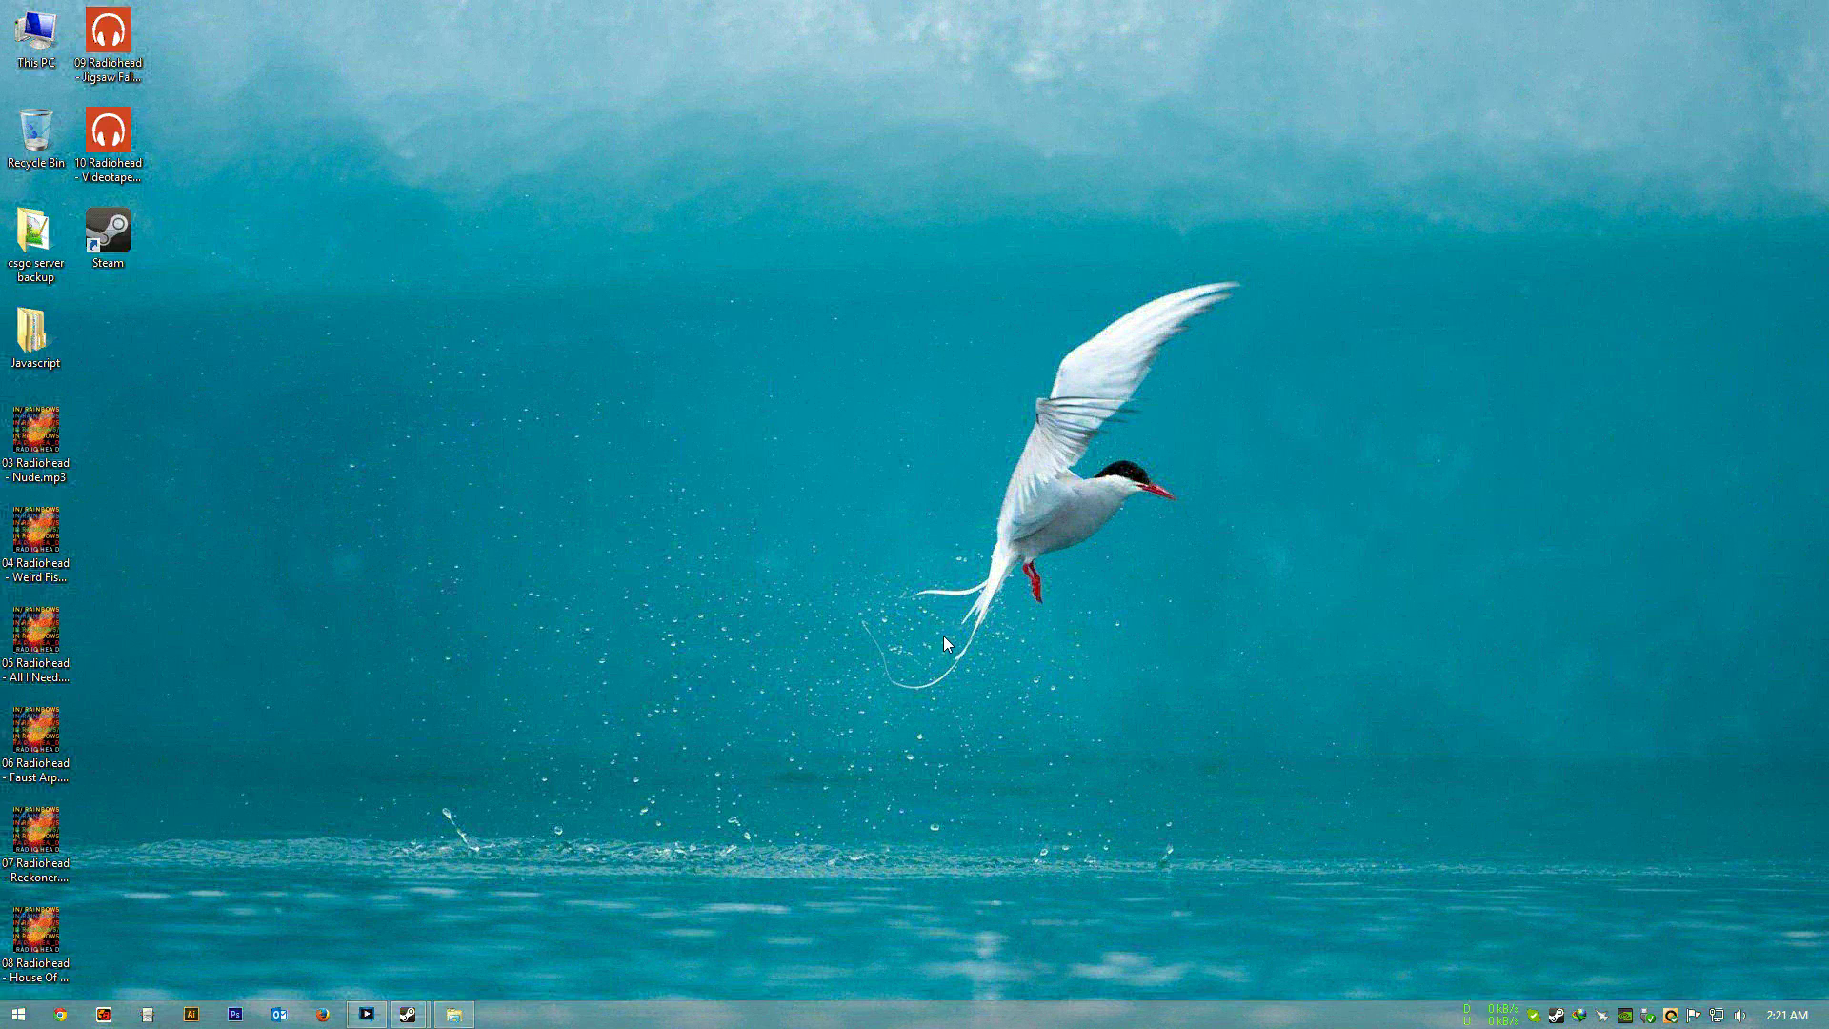
Search the system for "control Panel" and open the Control Panel
{"action": "mouse_move", "coordinate": [1828, 0]}
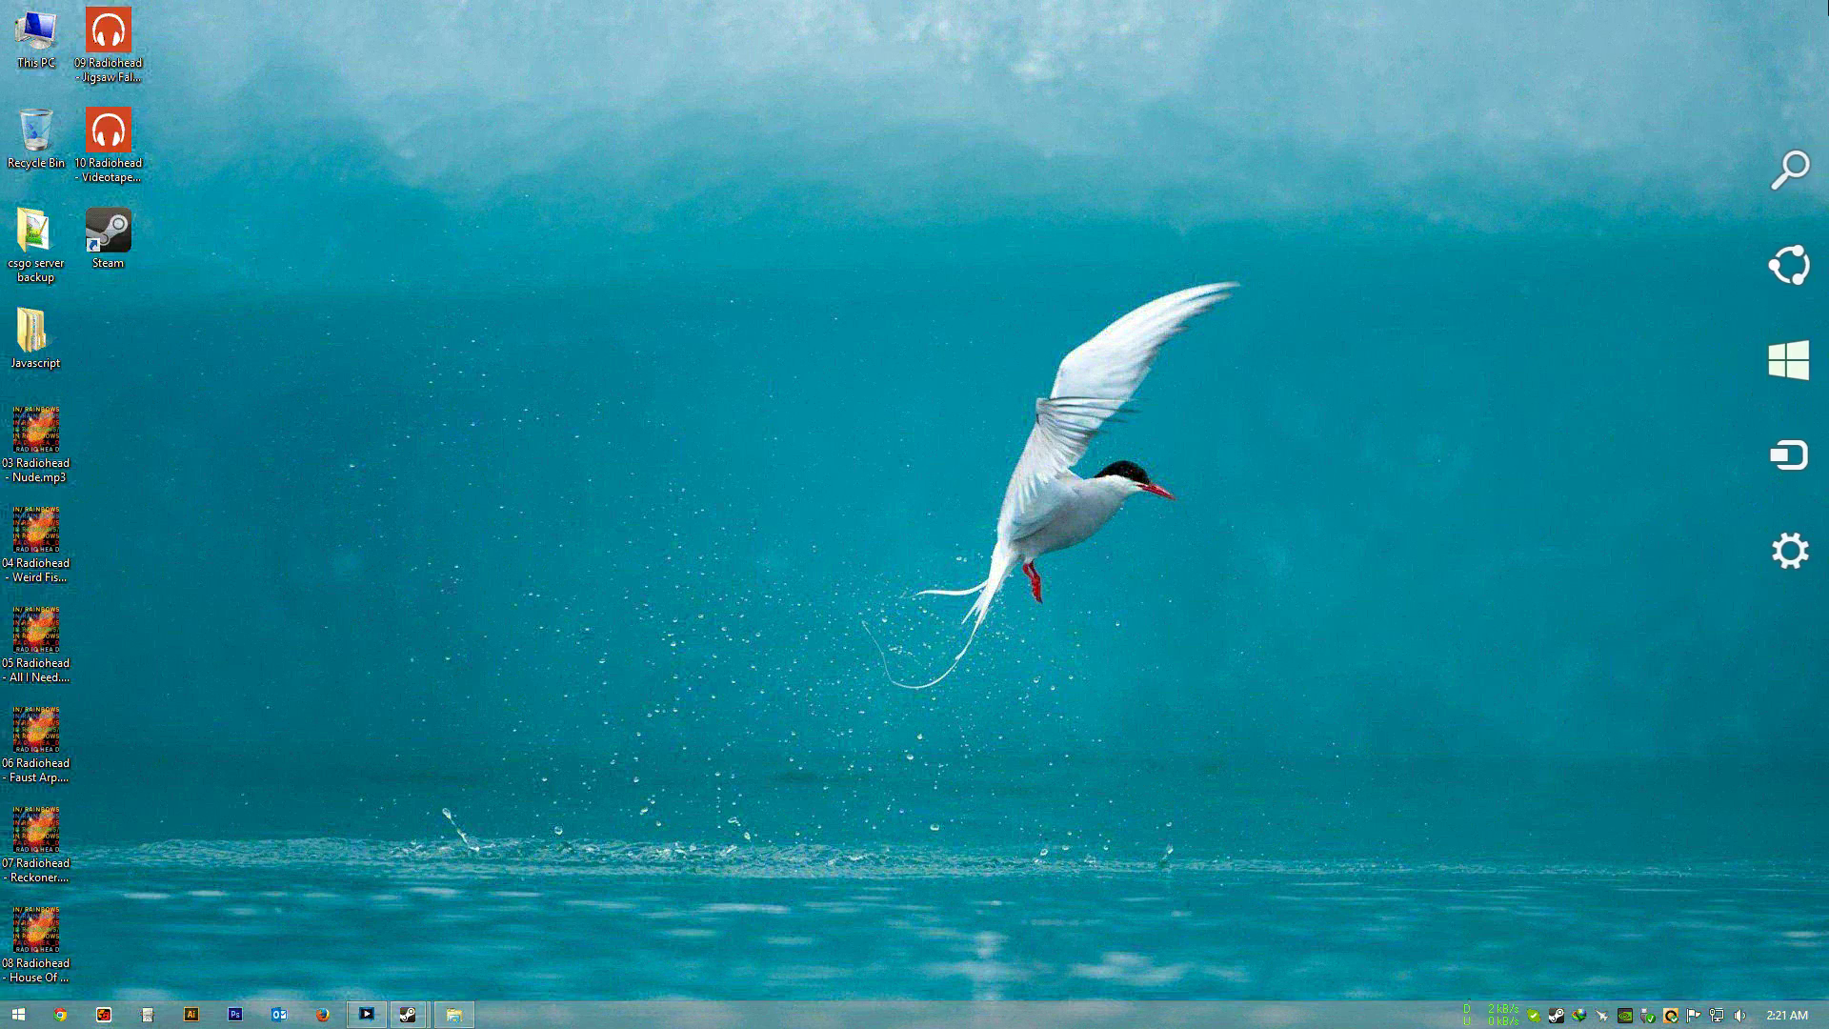
{"action": "left_click", "coordinate": [1788, 167]}
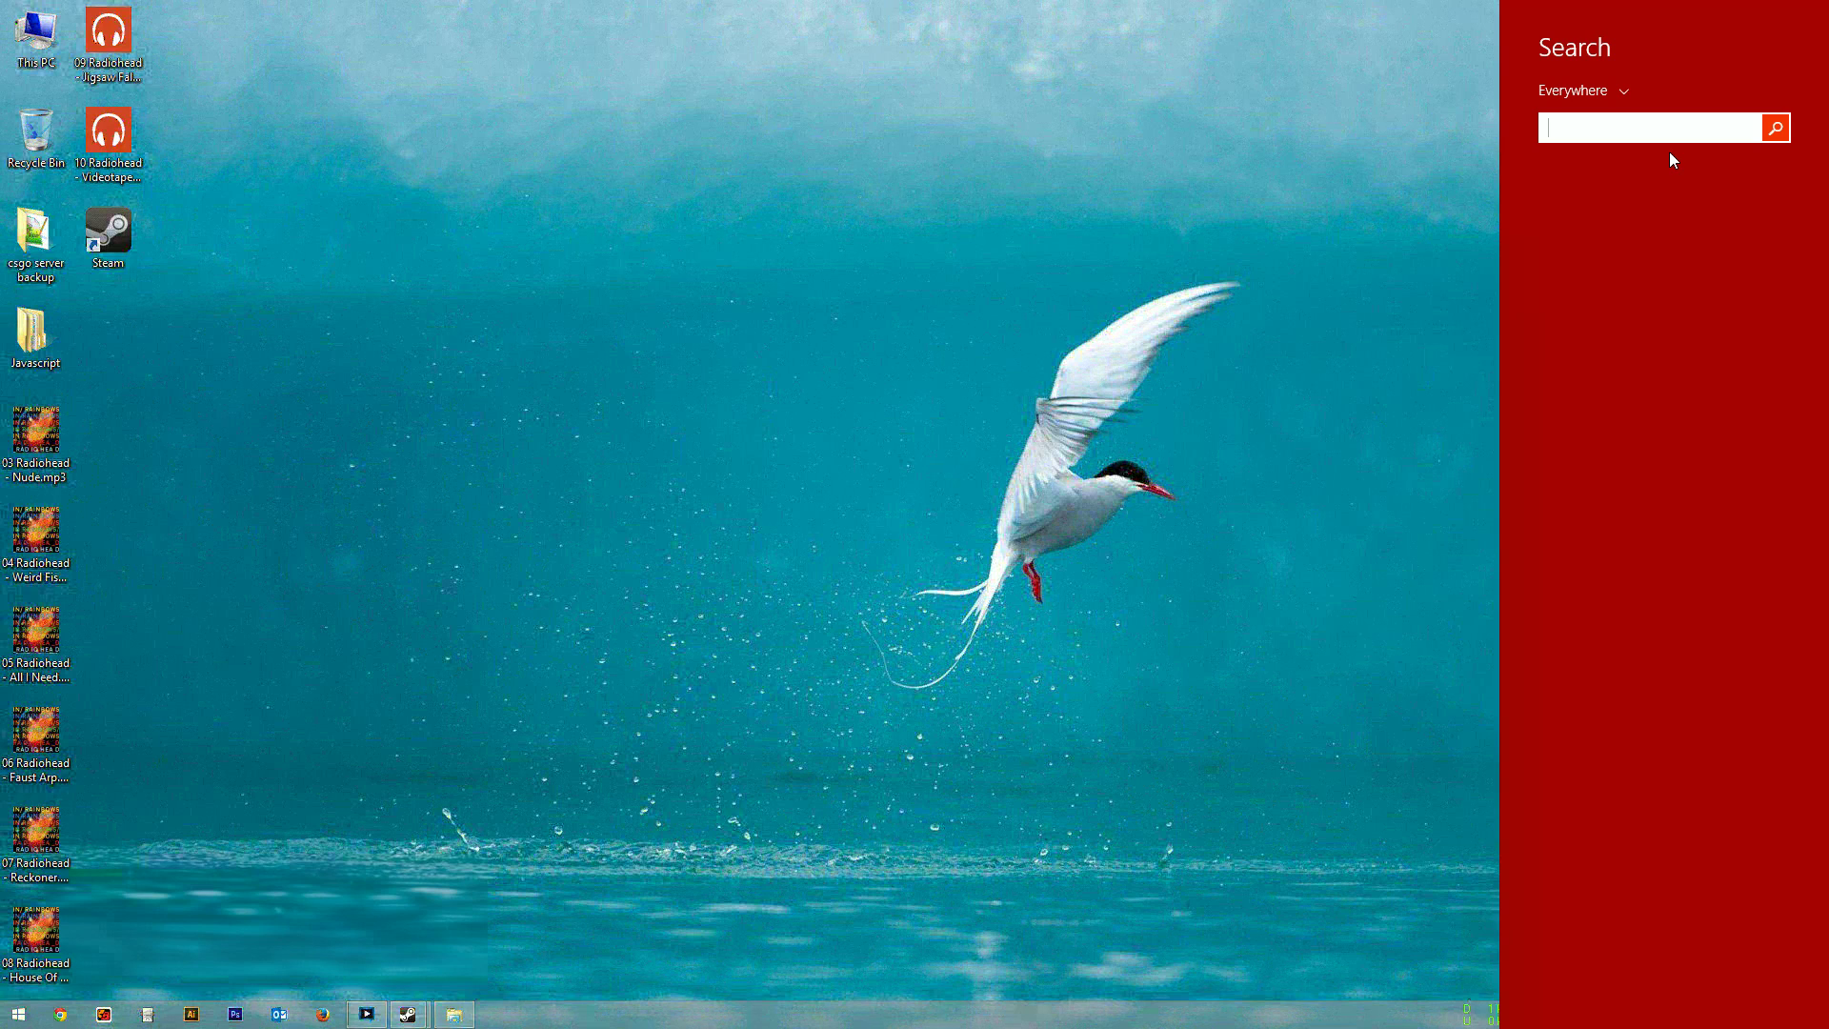
{"action": "type", "text": "control Panel"}
{"action": "key", "text": "Return"}
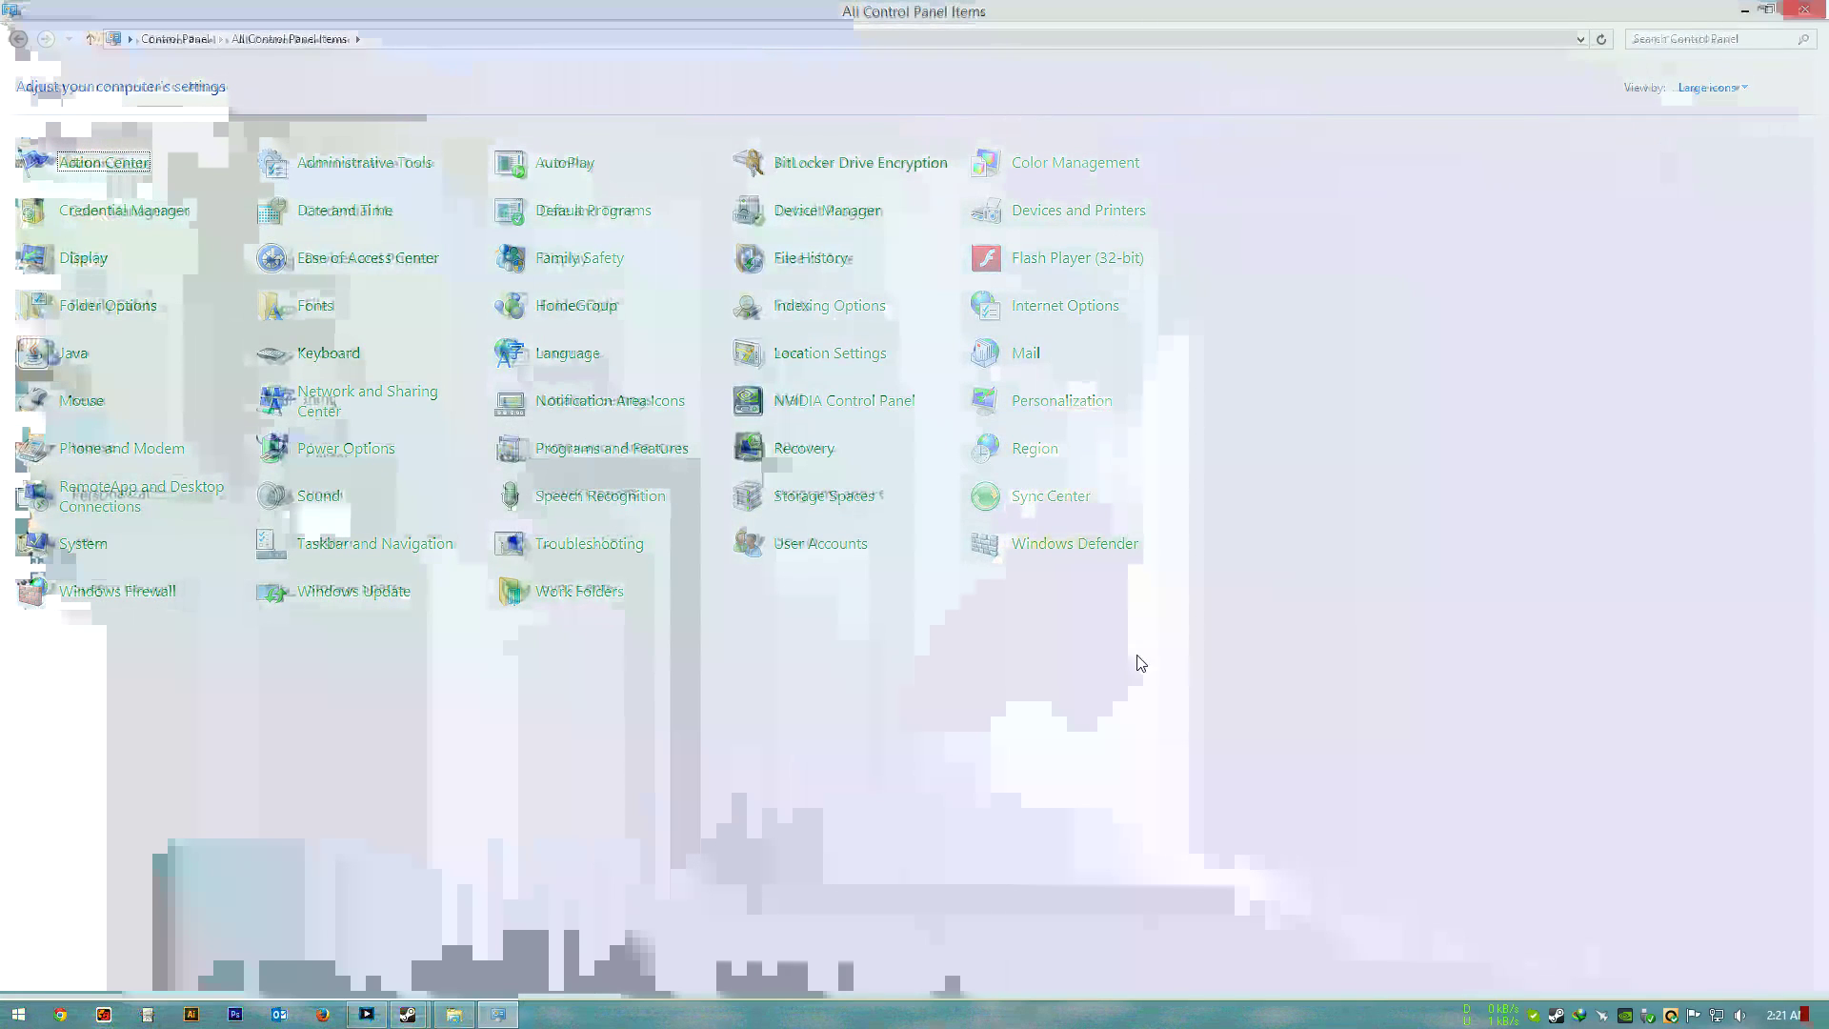
Open the mouse's pointer options and set the pointer speed to the middle notch
{"action": "left_click", "coordinate": [80, 412]}
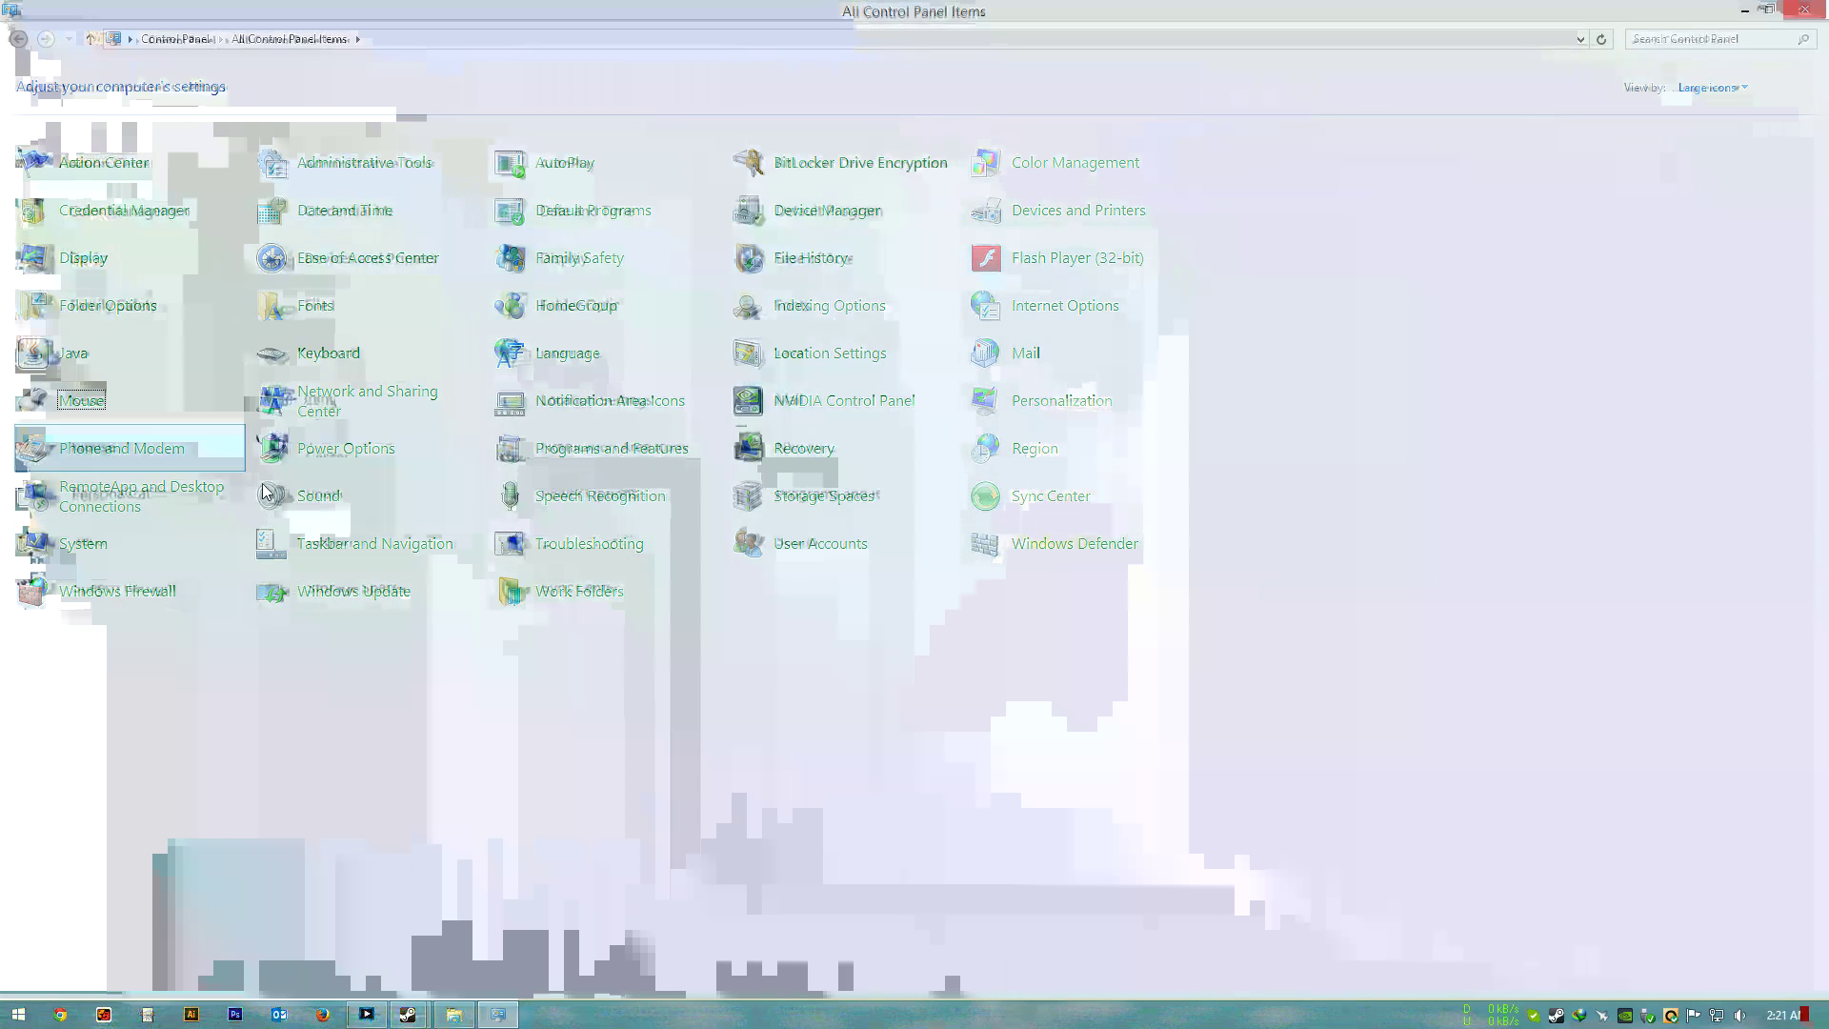
{"action": "left_click_drag", "start_coordinate": [233, 68], "coordinate": [829, 350]}
{"action": "left_click", "coordinate": [783, 381]}
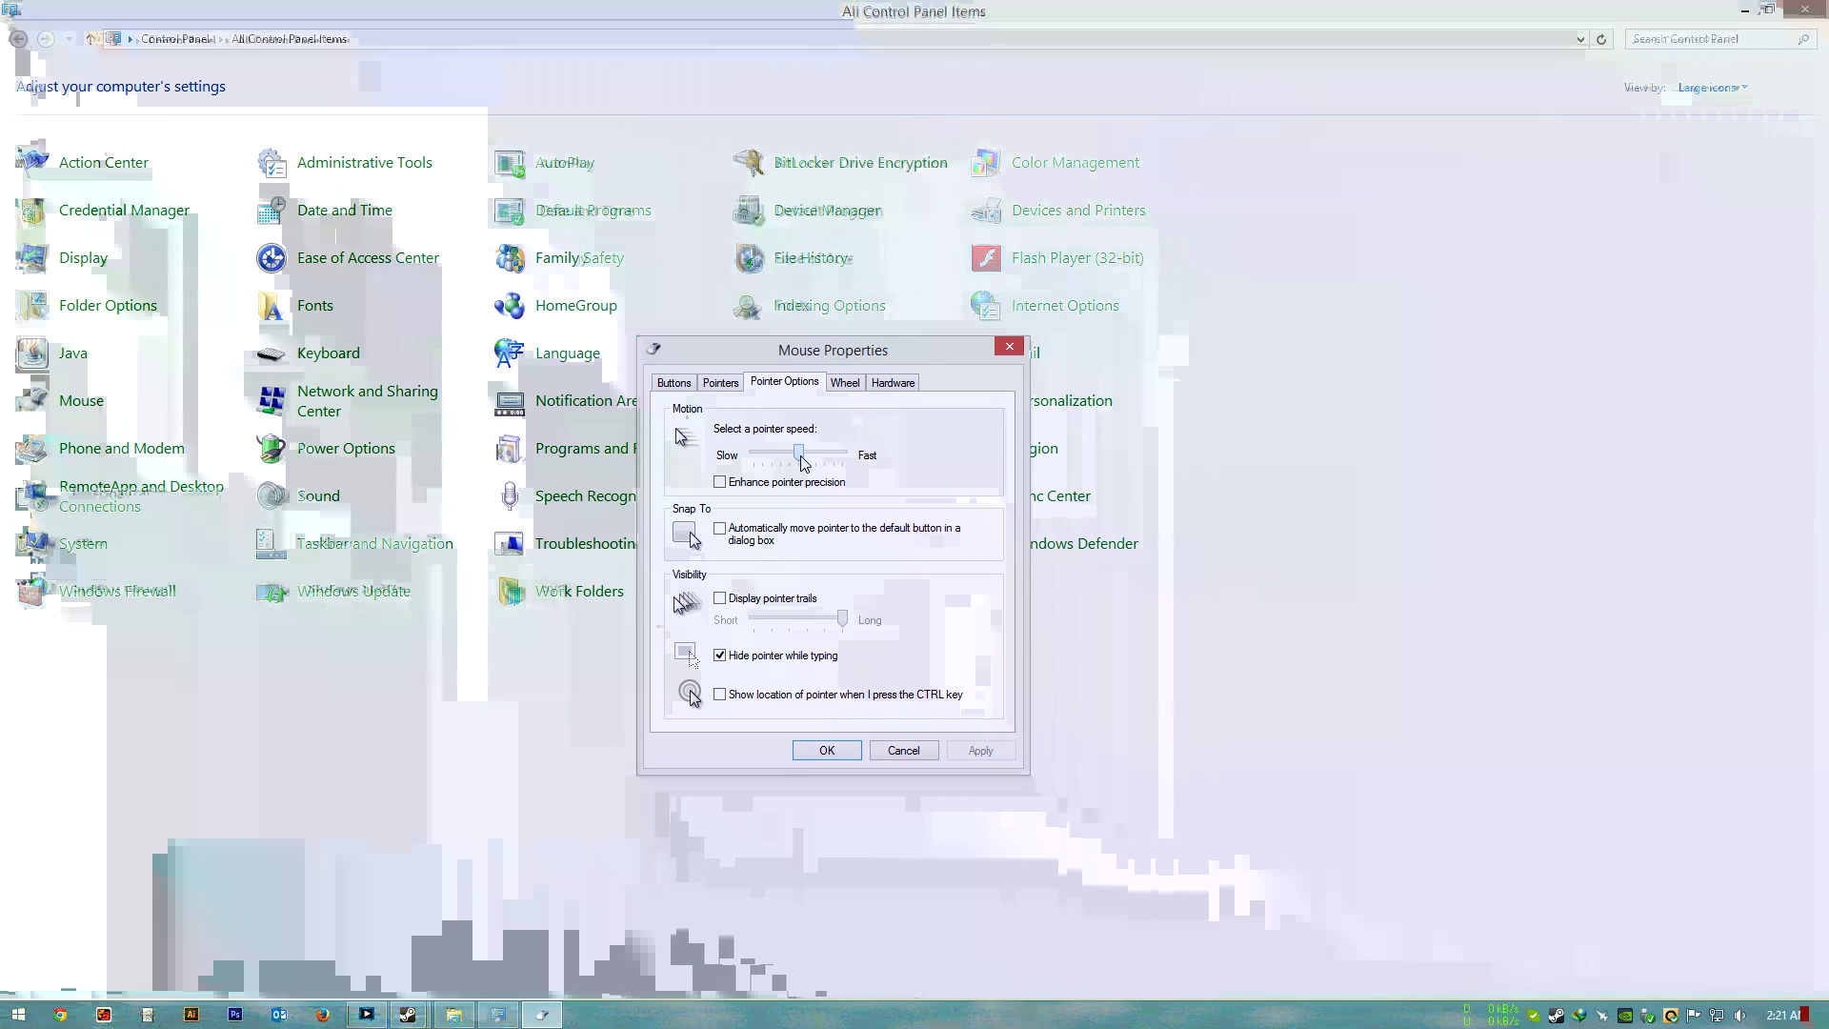
{"action": "left_click_drag", "start_coordinate": [801, 467], "coordinate": [801, 467]}
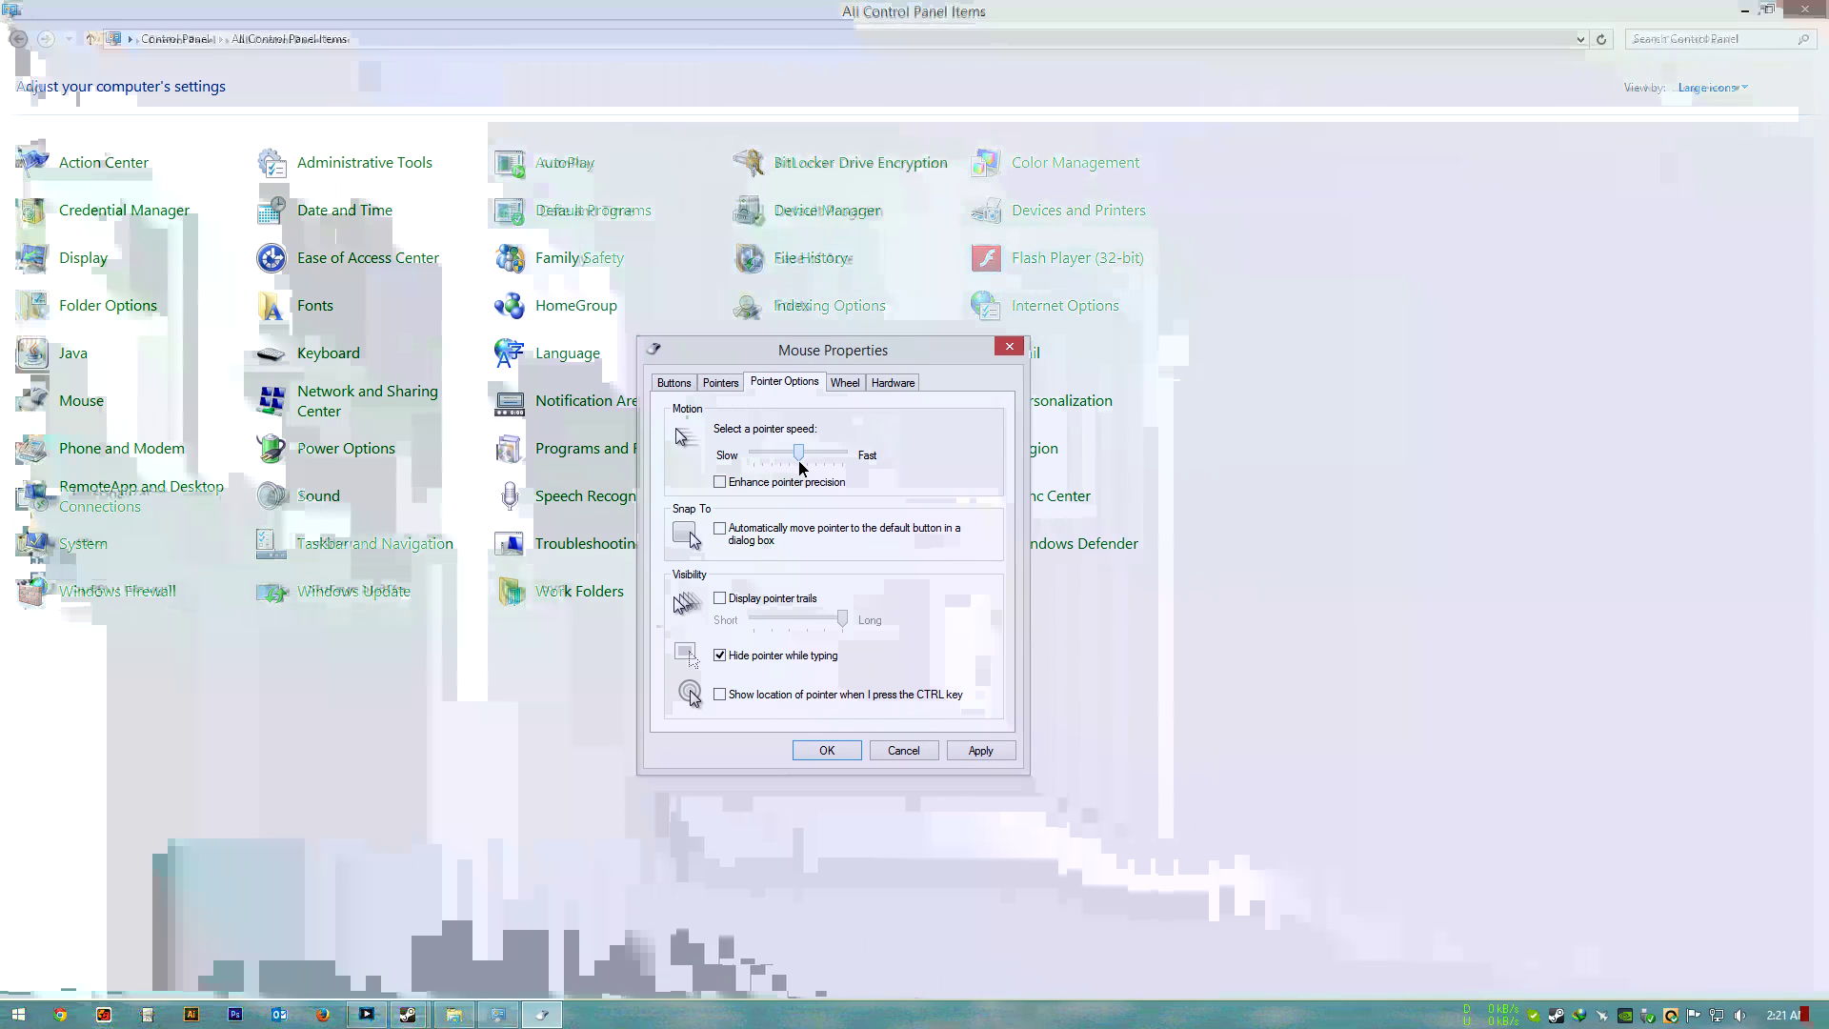
{"action": "left_click_drag", "start_coordinate": [834, 359], "coordinate": [842, 388]}
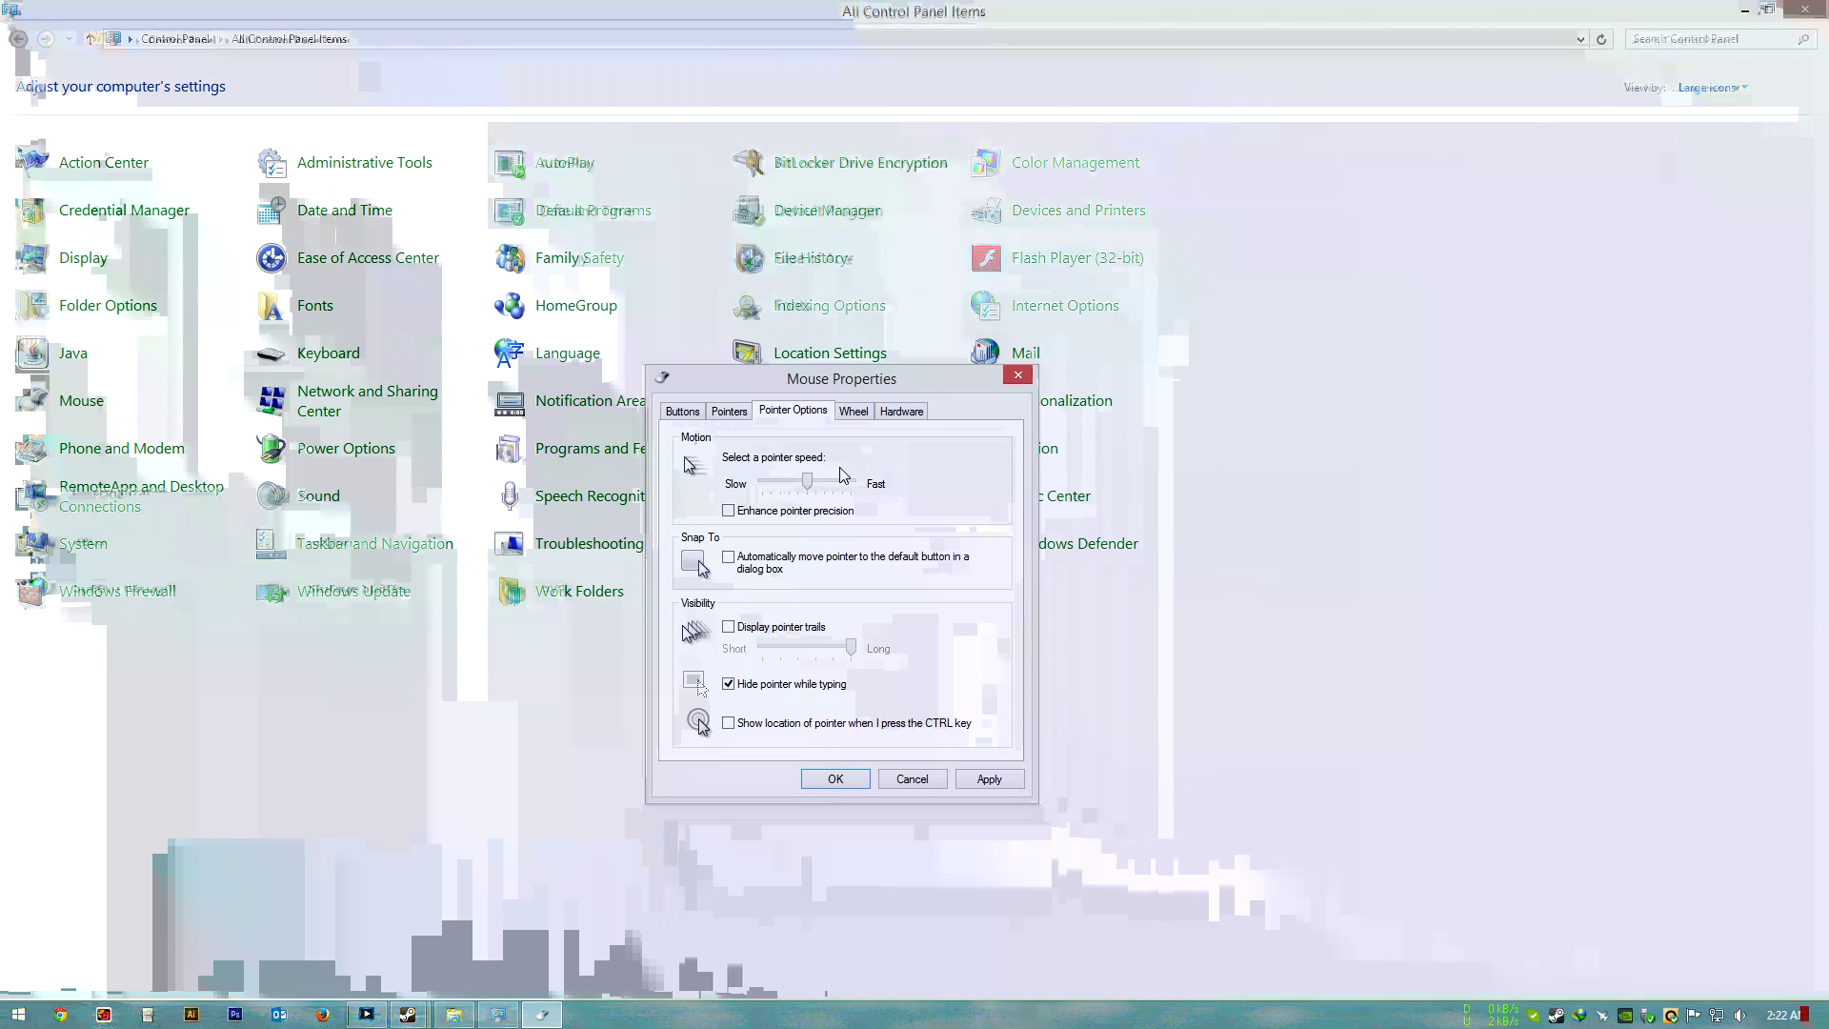
{"action": "mouse_move", "coordinate": [811, 482]}
{"action": "left_mouse_down"}
{"action": "mouse_move", "coordinate": [791, 484]}
{"action": "mouse_move", "coordinate": [851, 491]}
{"action": "mouse_move", "coordinate": [808, 488]}
{"action": "left_mouse_up"}
Turn on Enhance pointer precision and apply the change
{"action": "left_click", "coordinate": [733, 512]}
{"action": "left_click", "coordinate": [733, 512]}
{"action": "left_click", "coordinate": [730, 511]}
{"action": "left_click", "coordinate": [978, 778]}
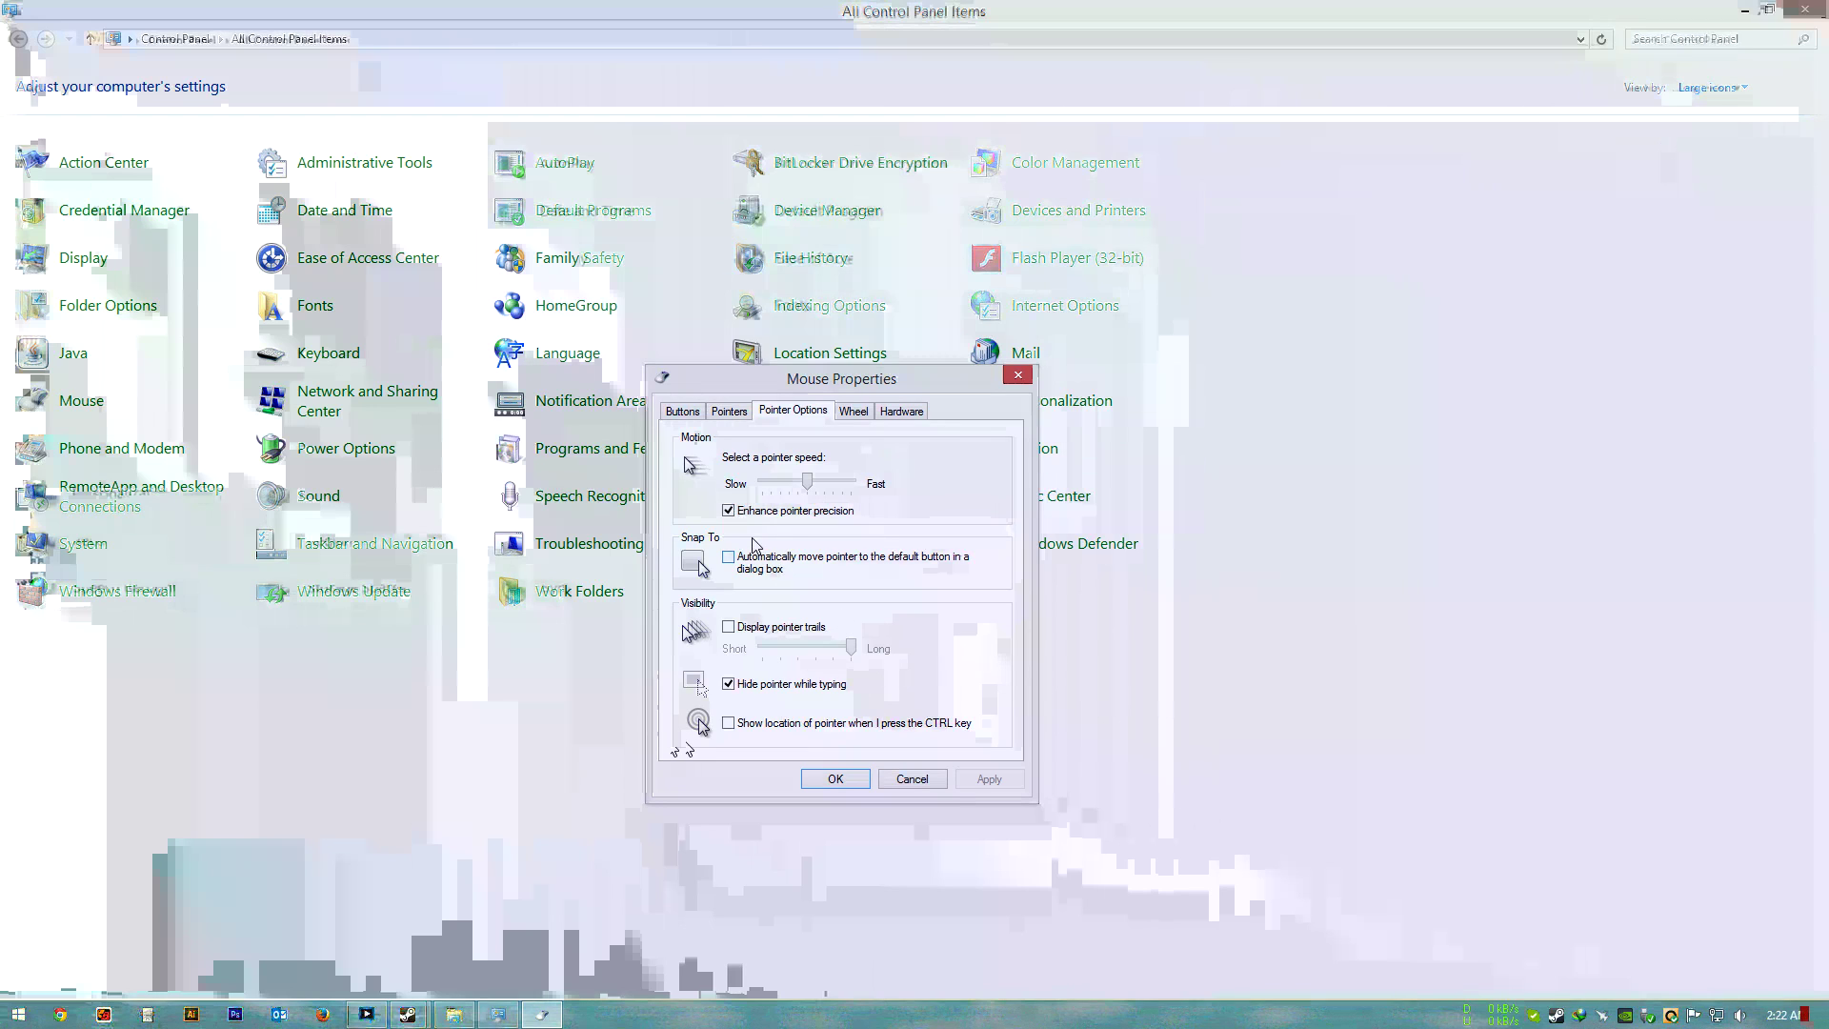
Turn off Enhance pointer precision, apply the change and close the mouse properties
{"action": "left_click", "coordinate": [730, 513]}
{"action": "left_click", "coordinate": [989, 781]}
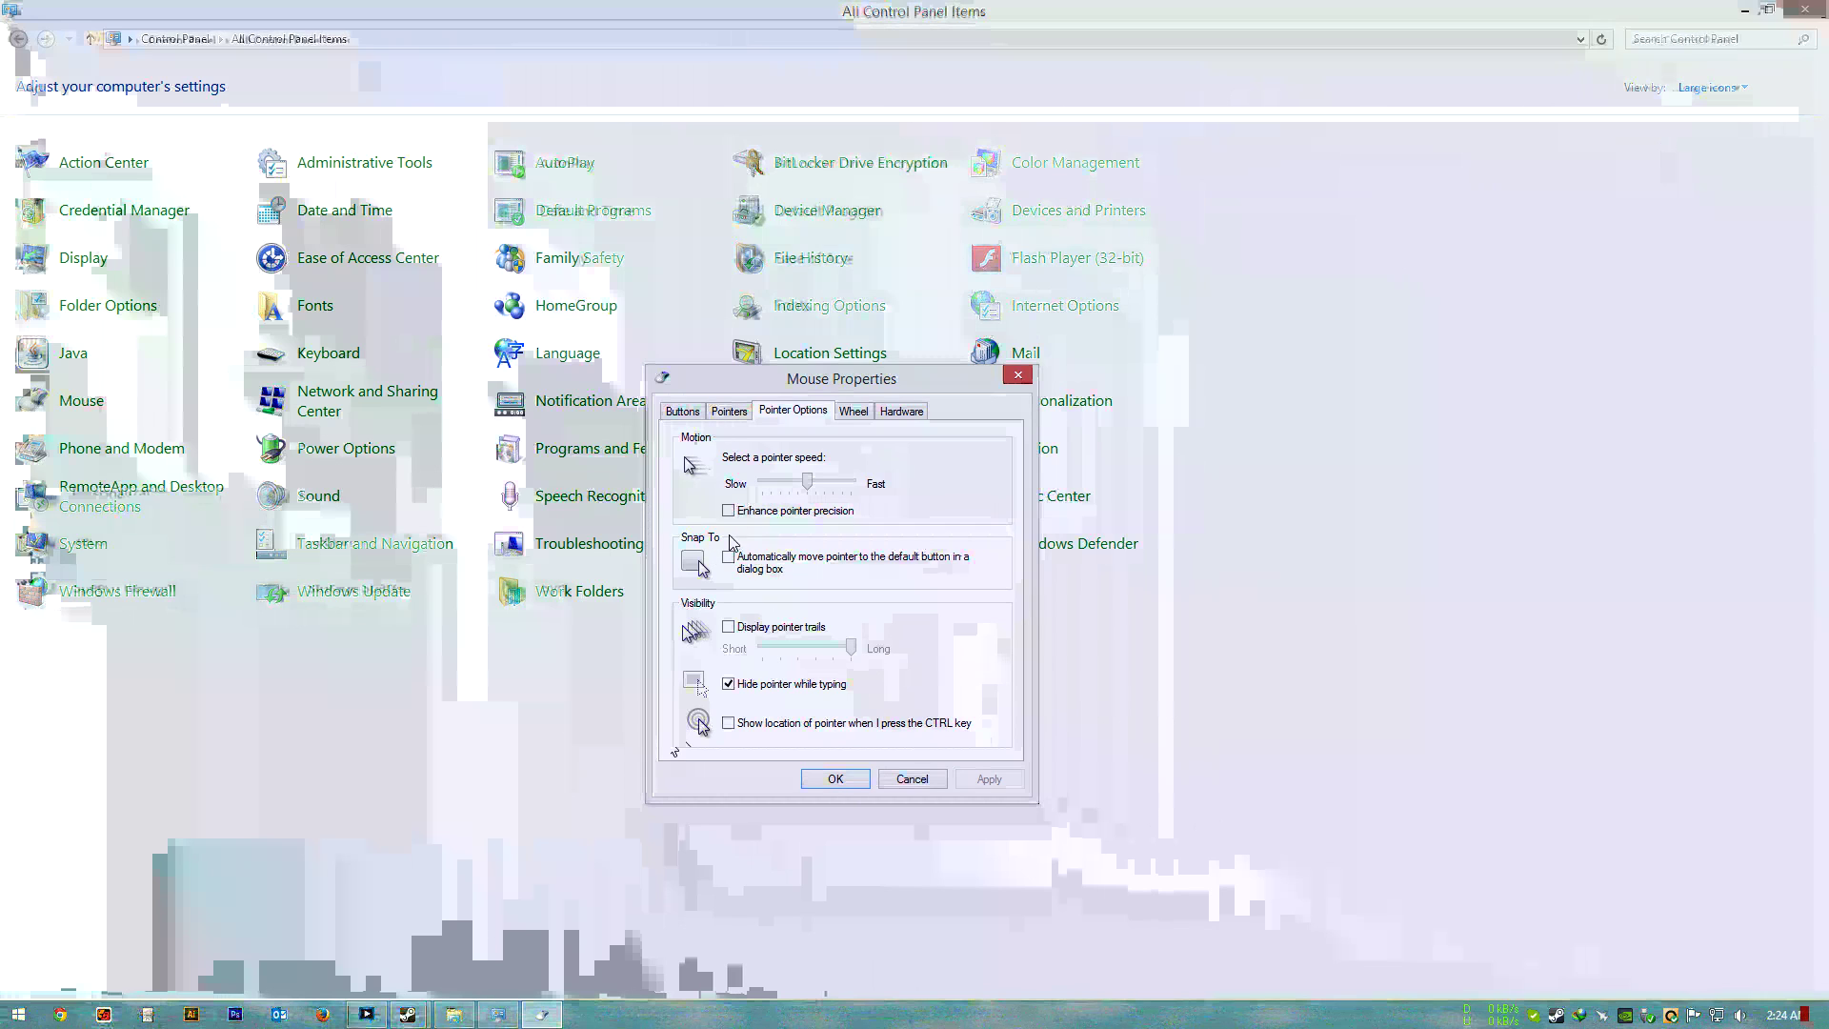
{"action": "left_click", "coordinate": [835, 778]}
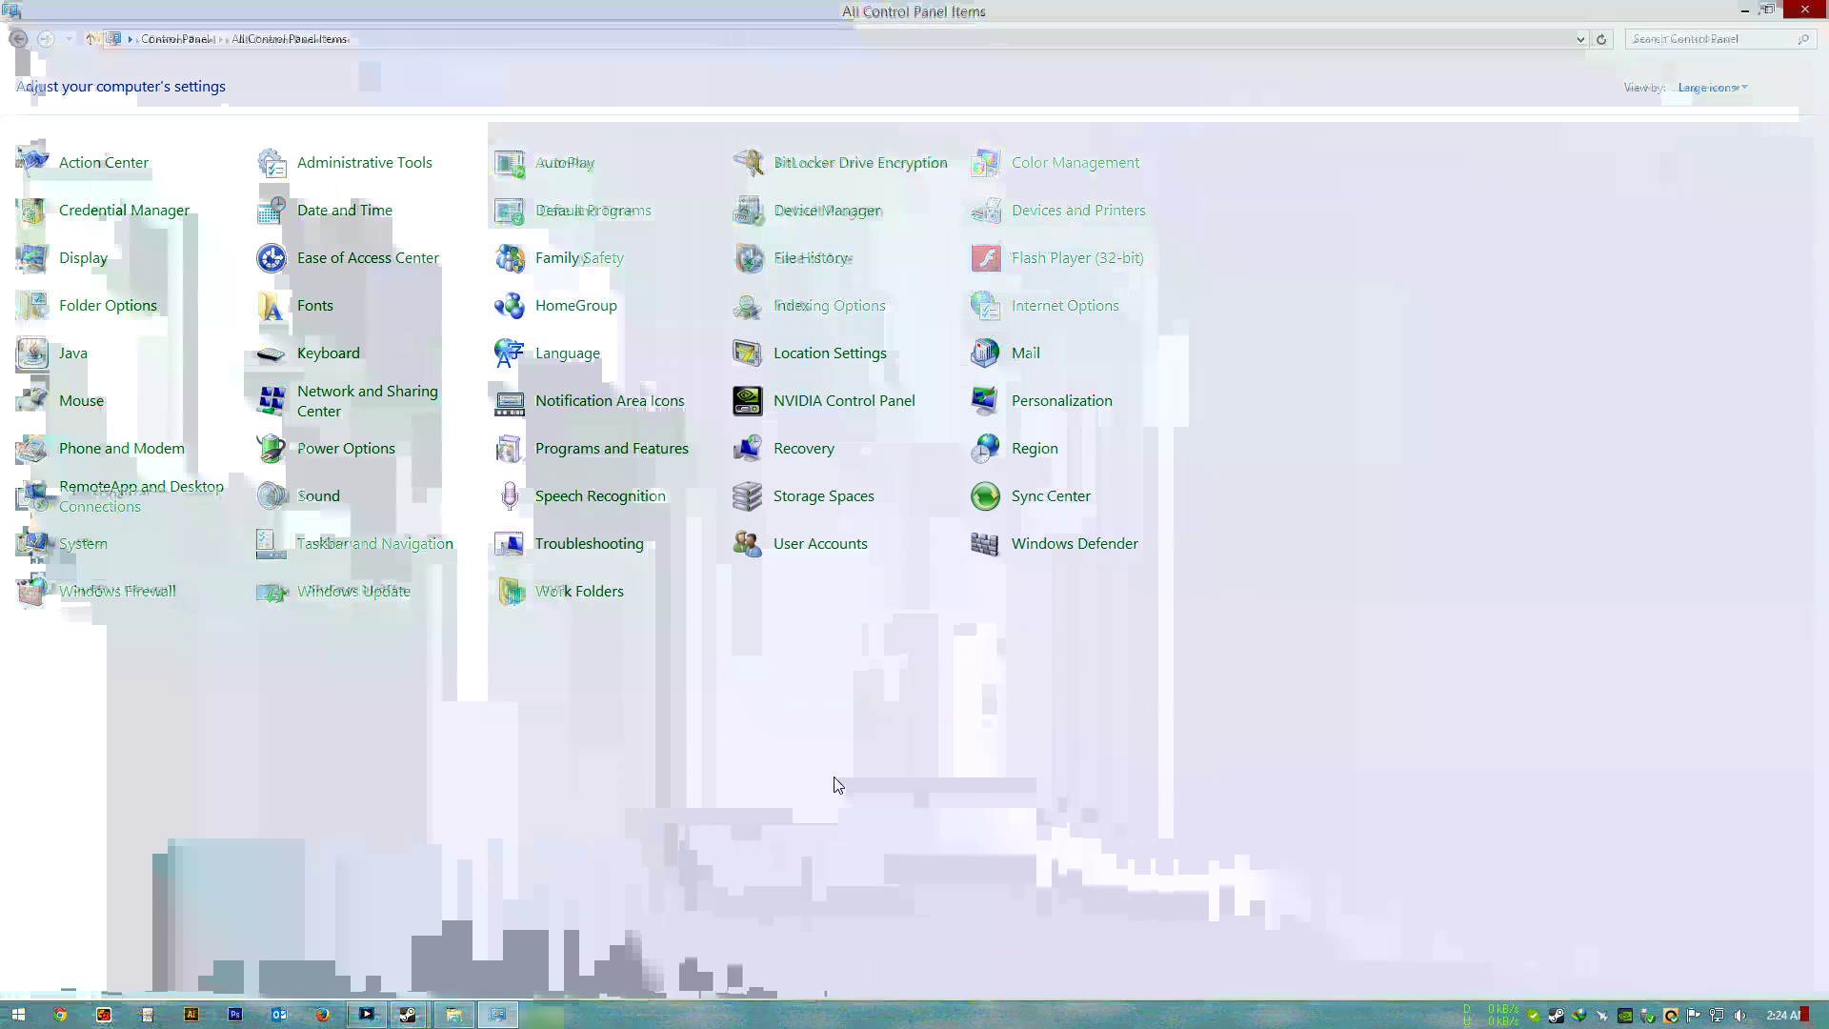
Check the enhancement settings of the default C-Media USB Headphone Set speakers, and close the sound settings and Control Panel
{"action": "left_click", "coordinate": [324, 503]}
{"action": "left_click_drag", "start_coordinate": [283, 89], "coordinate": [1139, 521]}
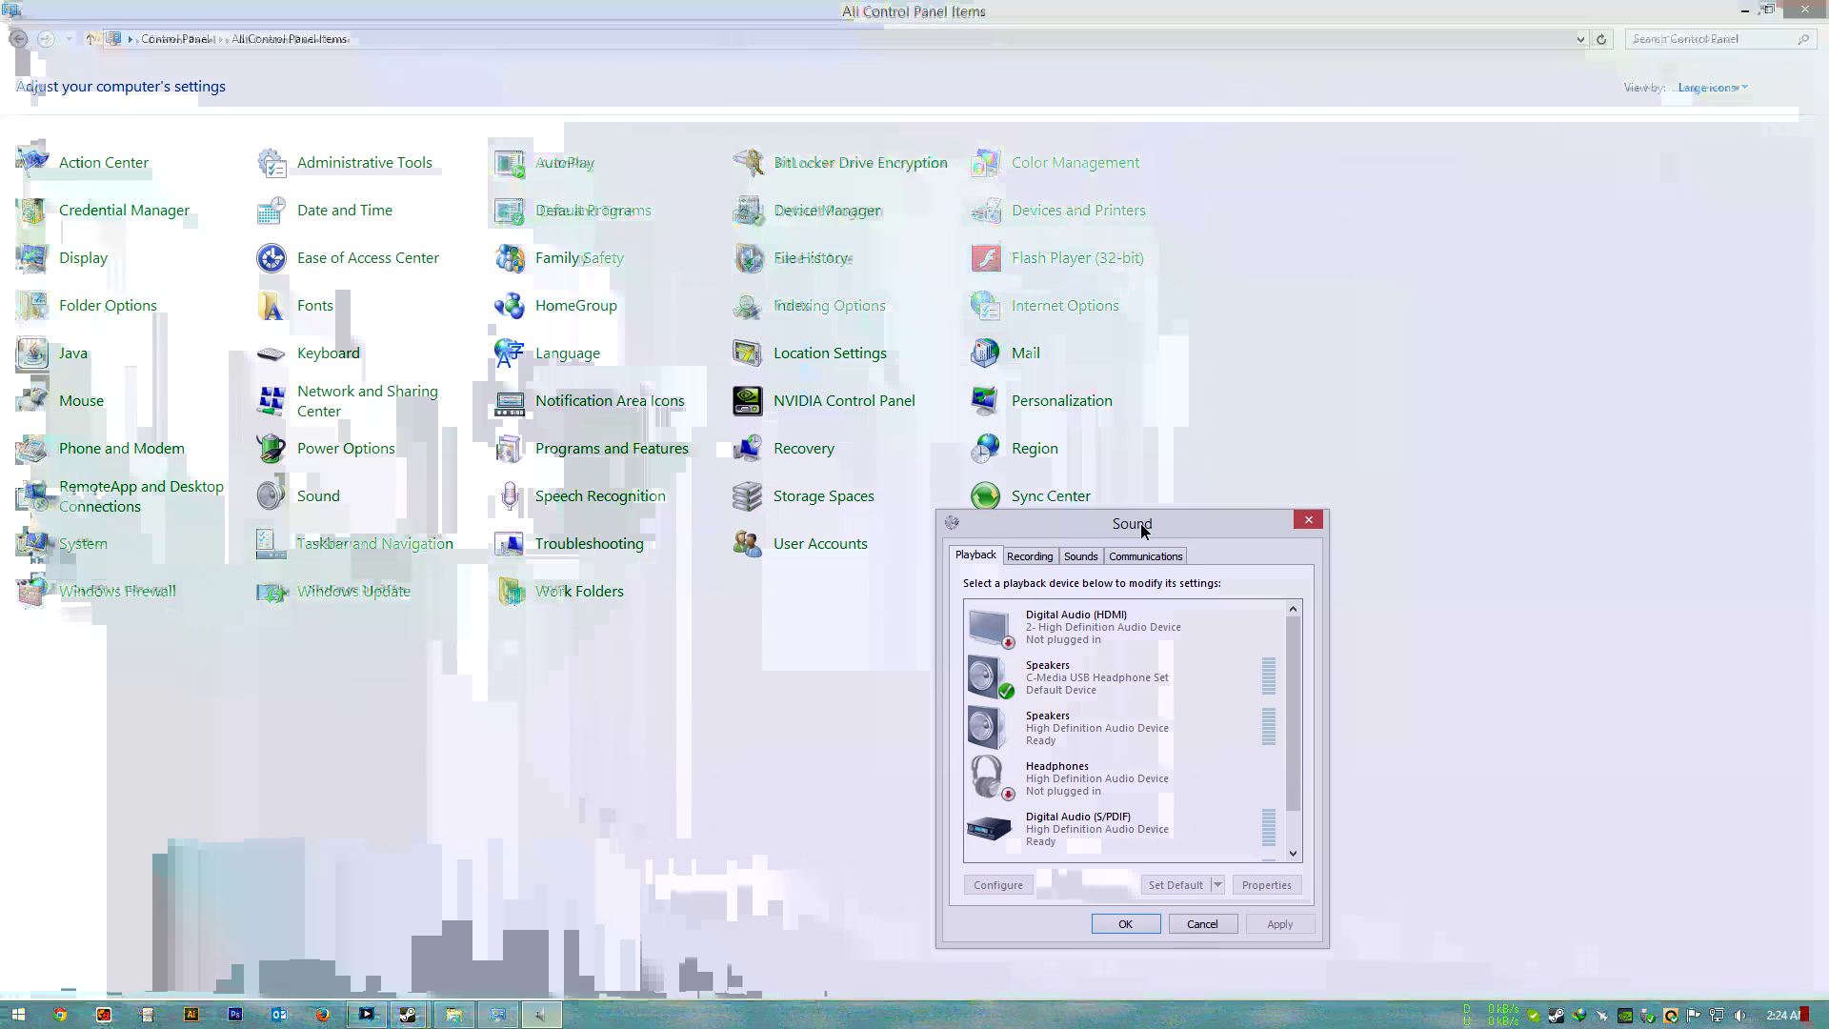
{"action": "double_click", "coordinate": [1097, 682]}
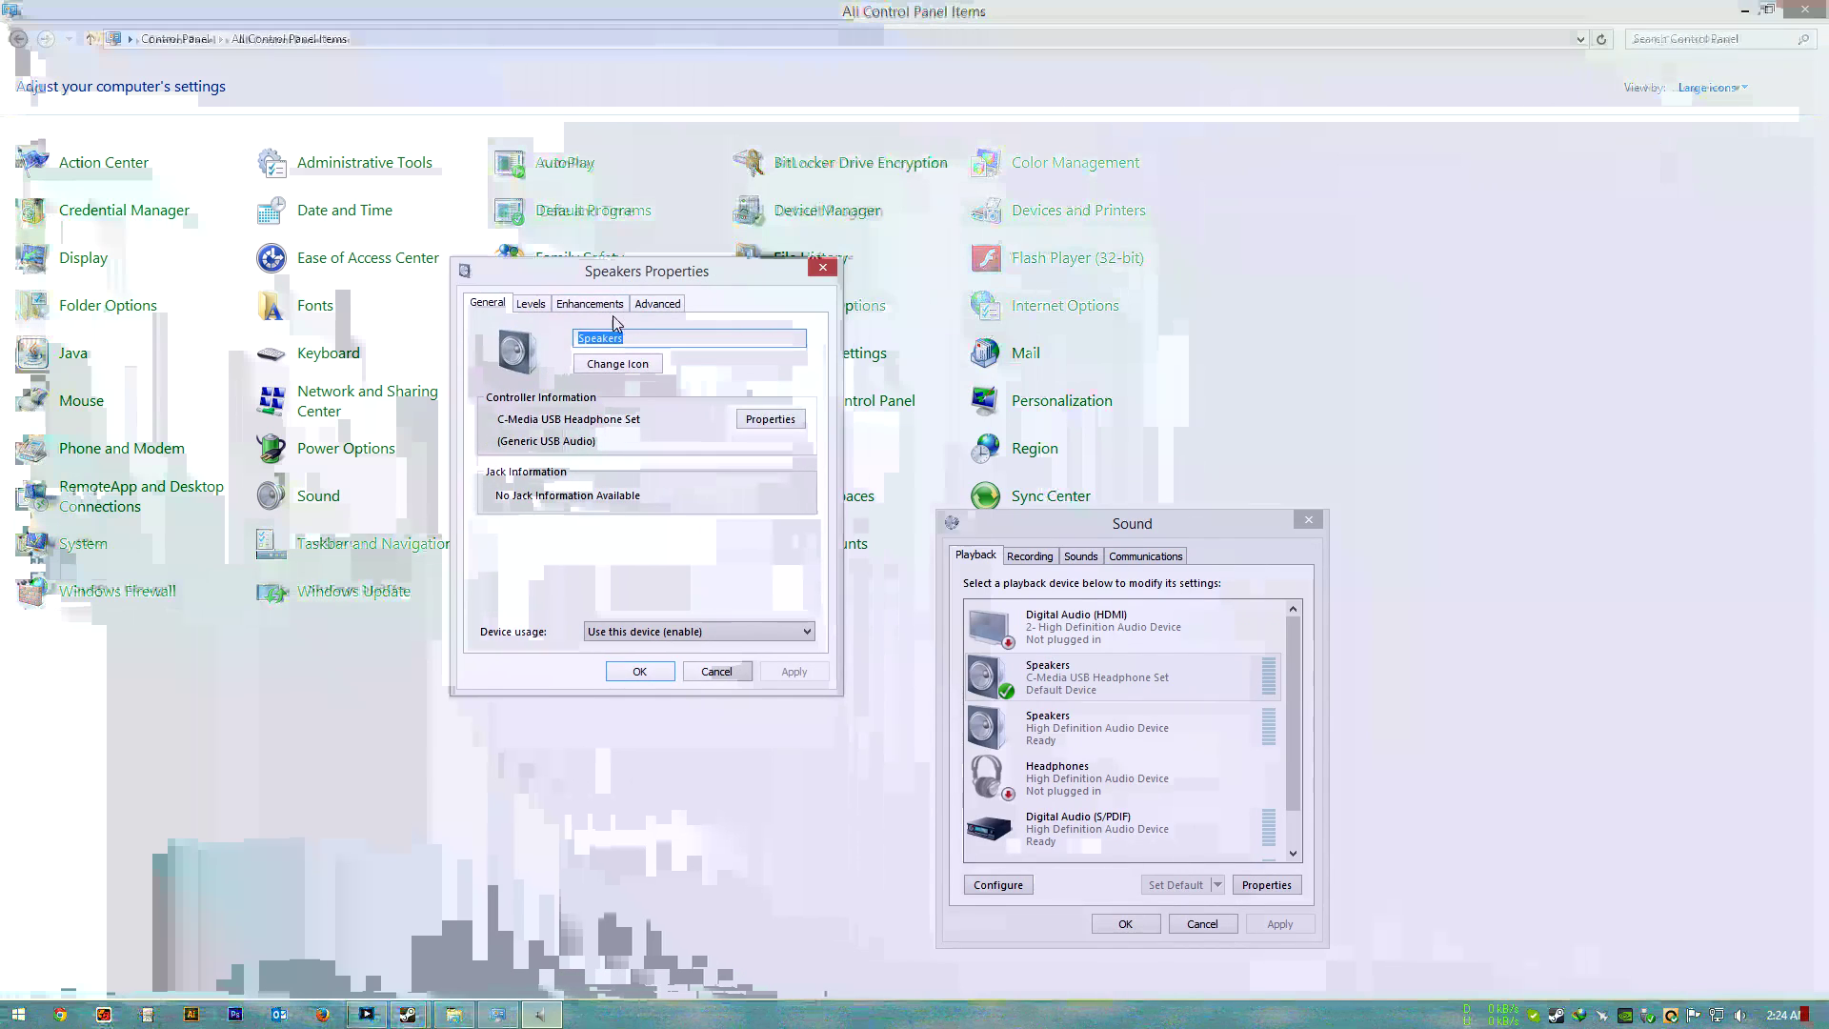
{"action": "left_click", "coordinate": [610, 307]}
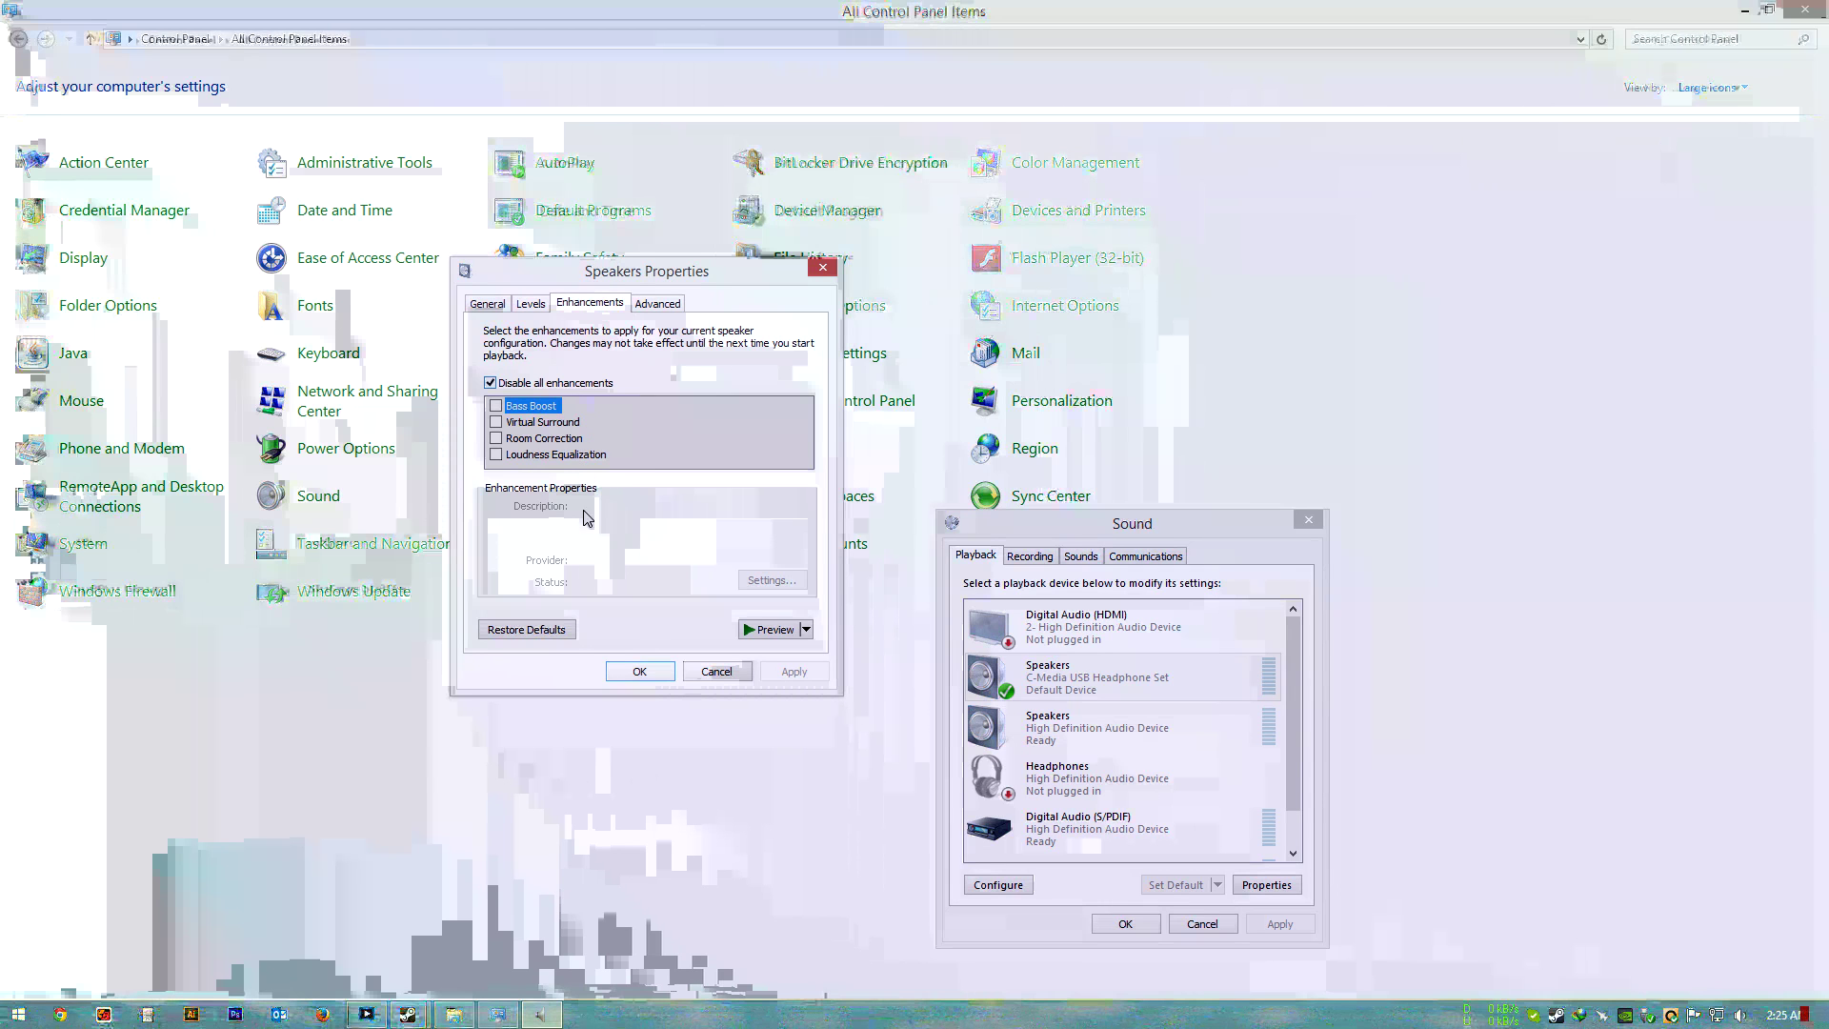
{"action": "left_click", "coordinate": [640, 671]}
{"action": "left_click", "coordinate": [1309, 522]}
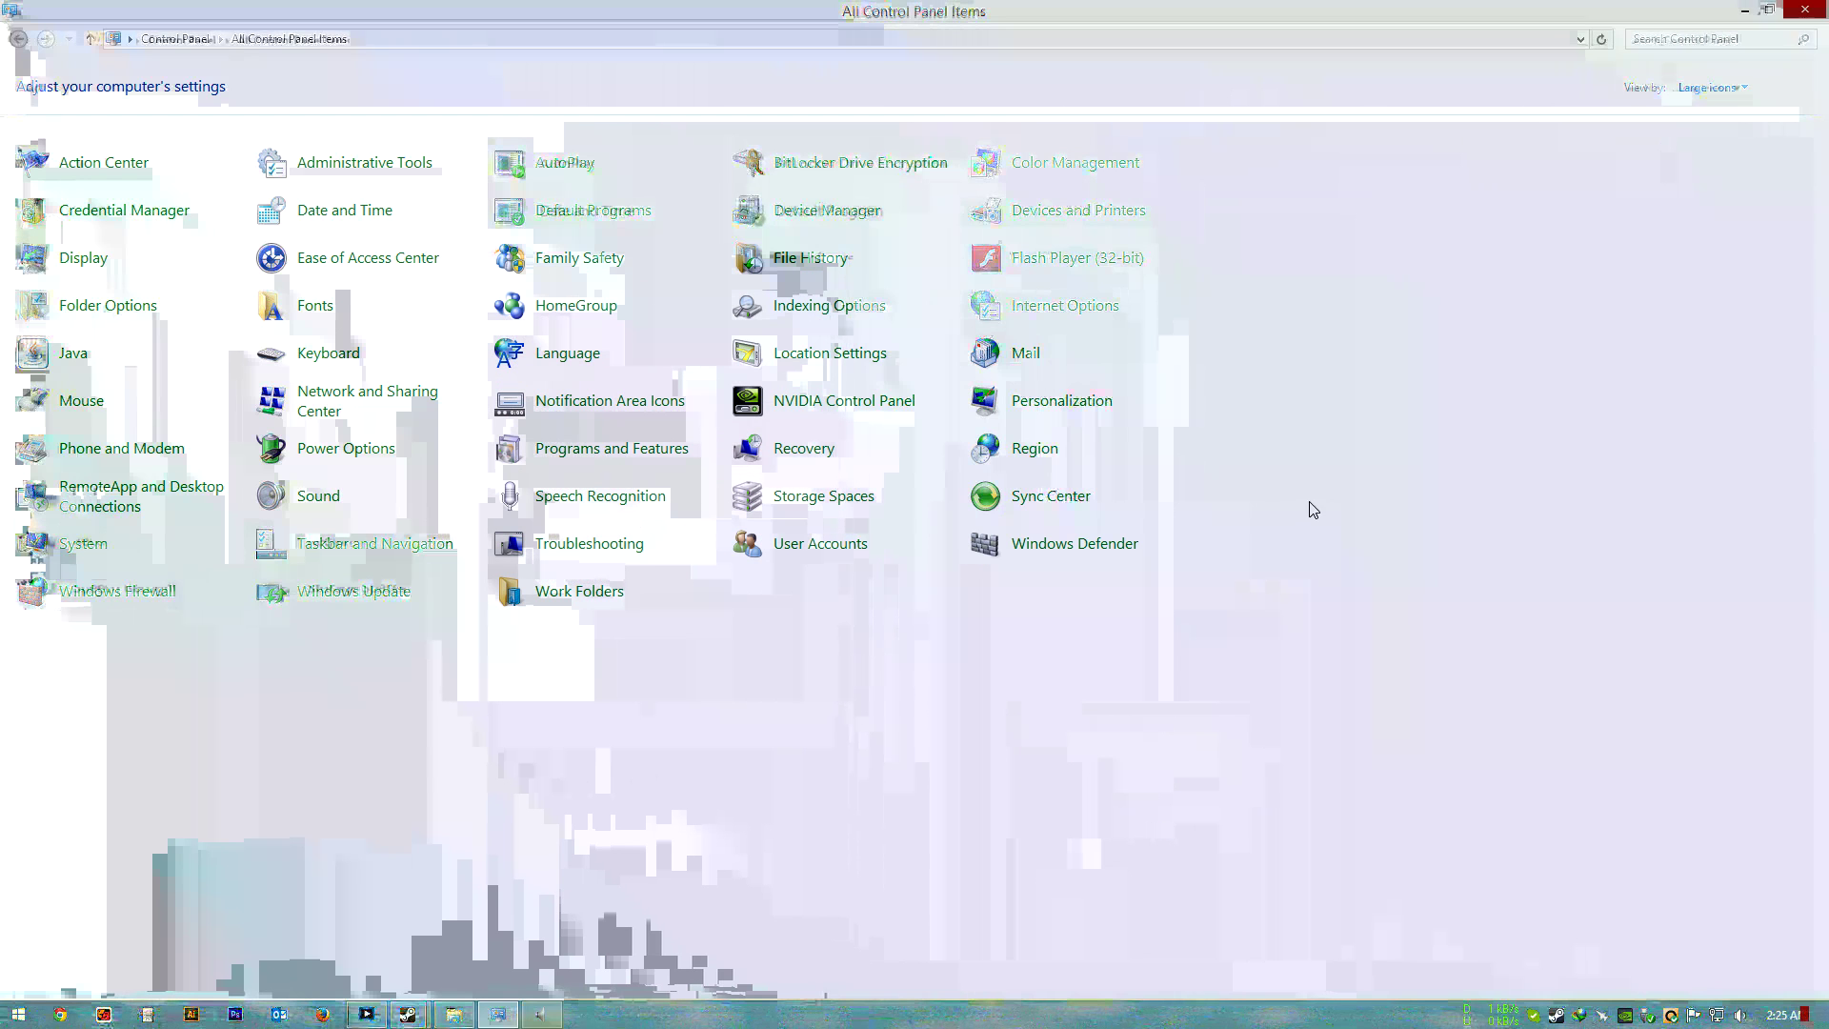
{"action": "left_click", "coordinate": [1801, 13]}
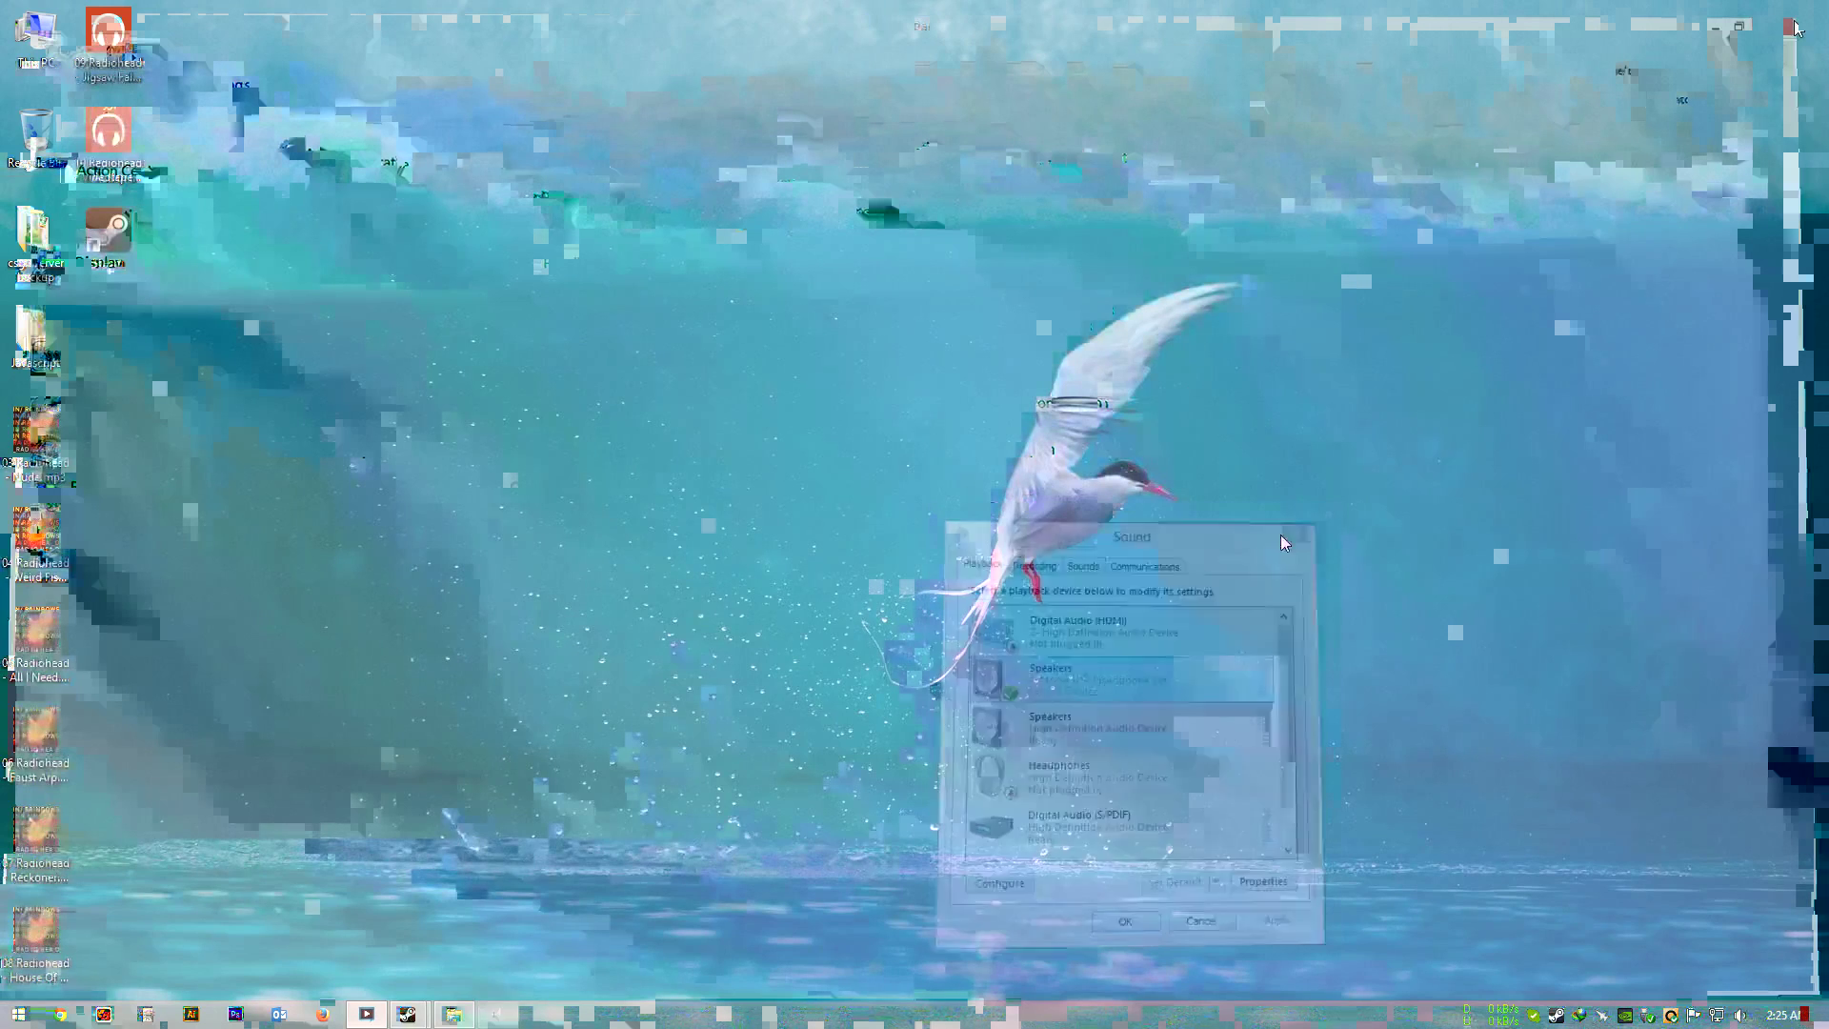
Switch to Steam and open the launch options of Counter-Strike: Global Offensive from its properties
{"action": "mouse_move", "coordinate": [399, 1017]}
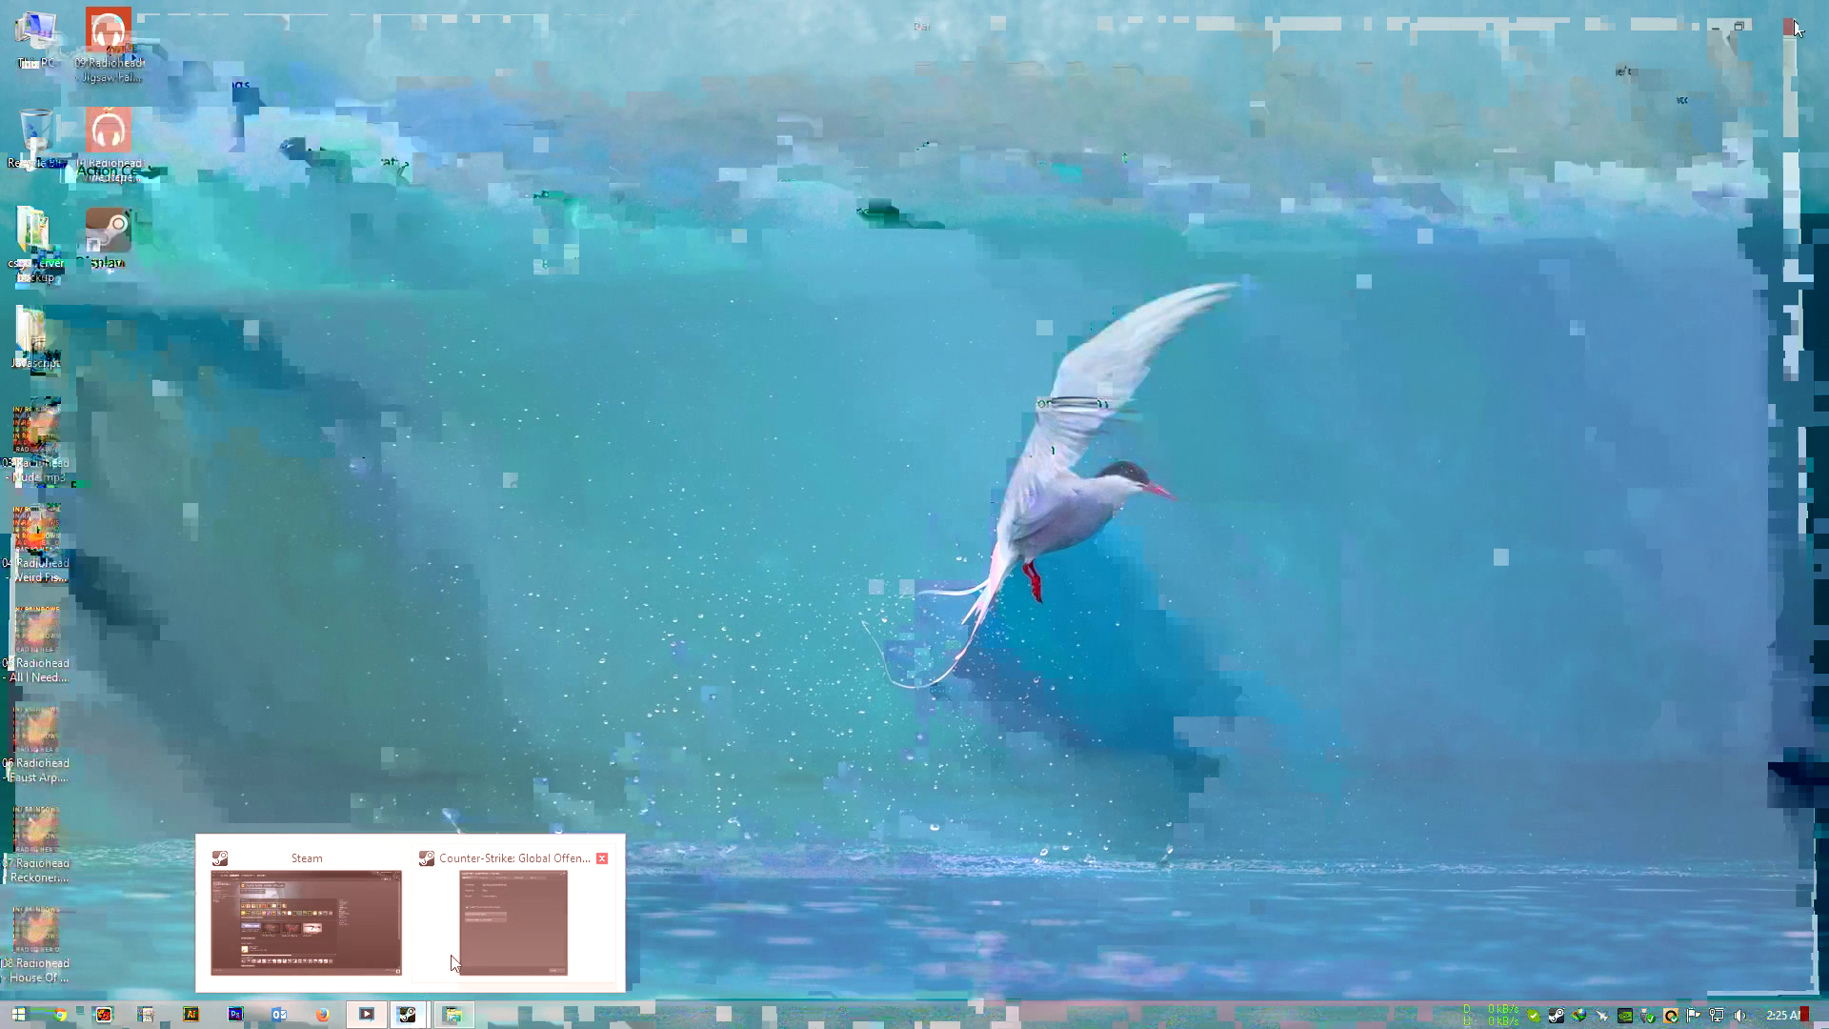
{"action": "mouse_move", "coordinate": [522, 918]}
{"action": "left_click", "coordinate": [306, 922]}
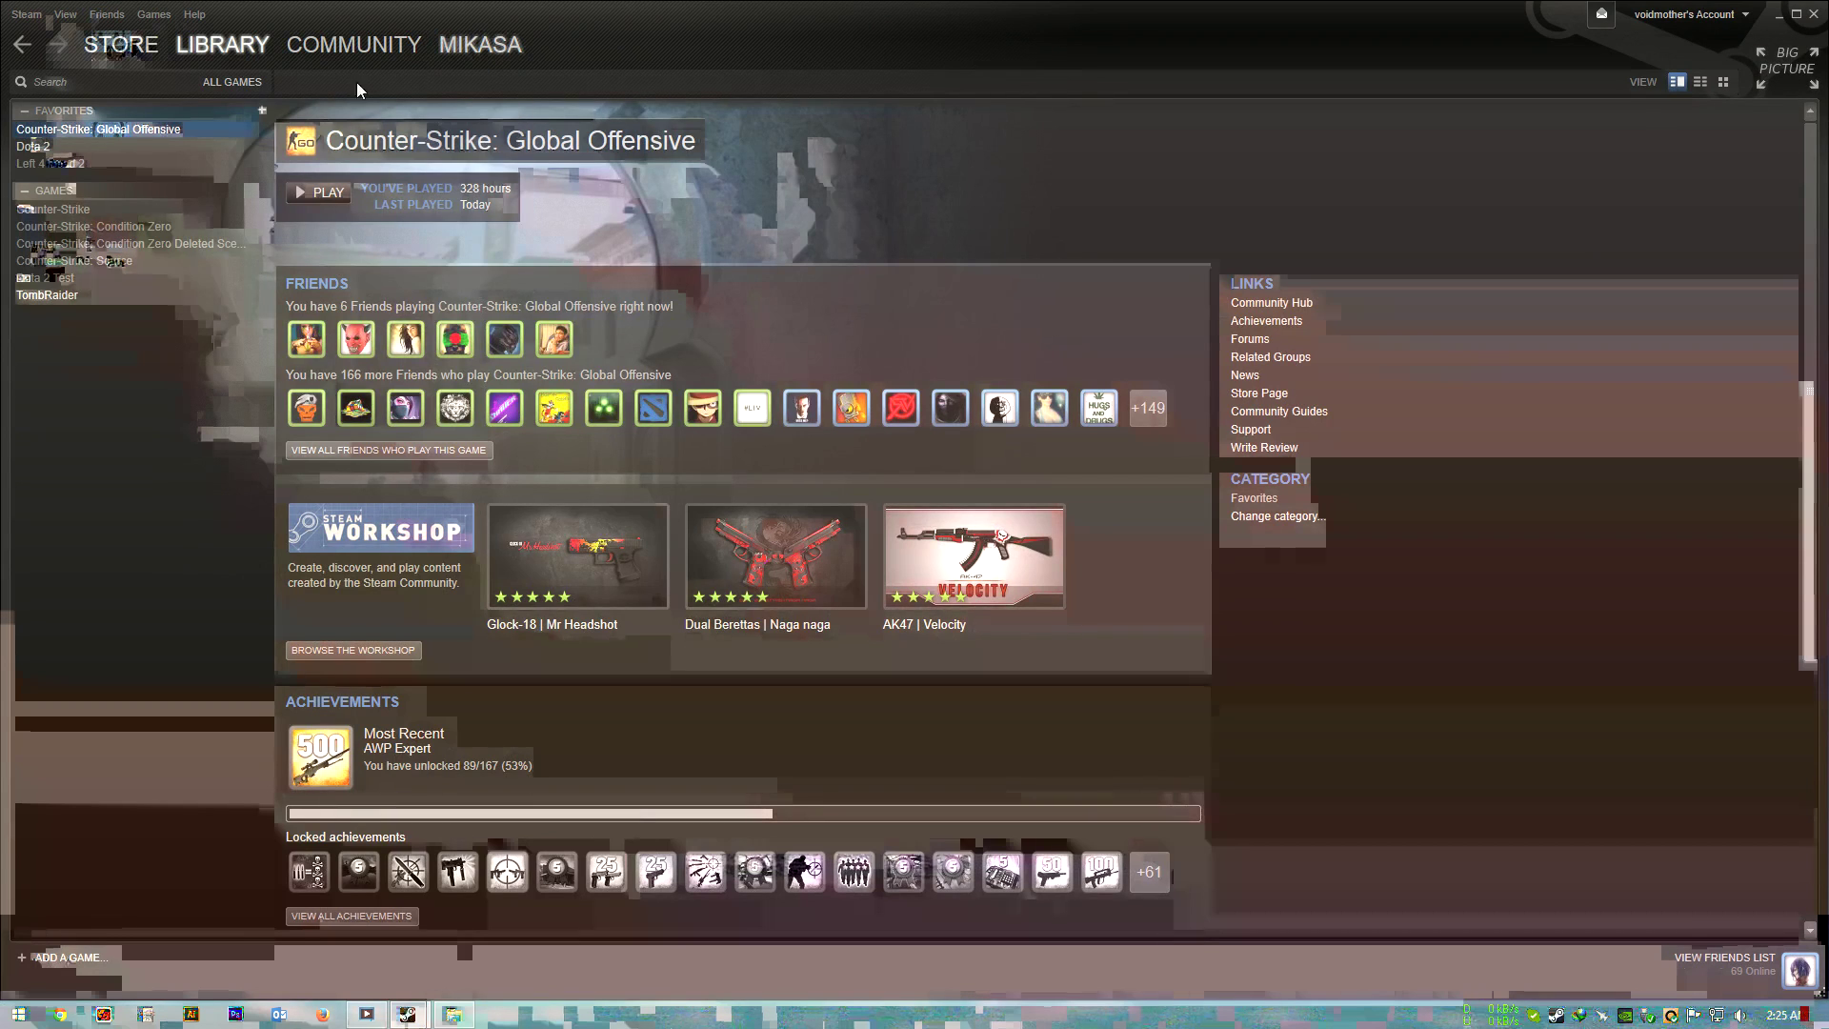
{"action": "right_click", "coordinate": [131, 132]}
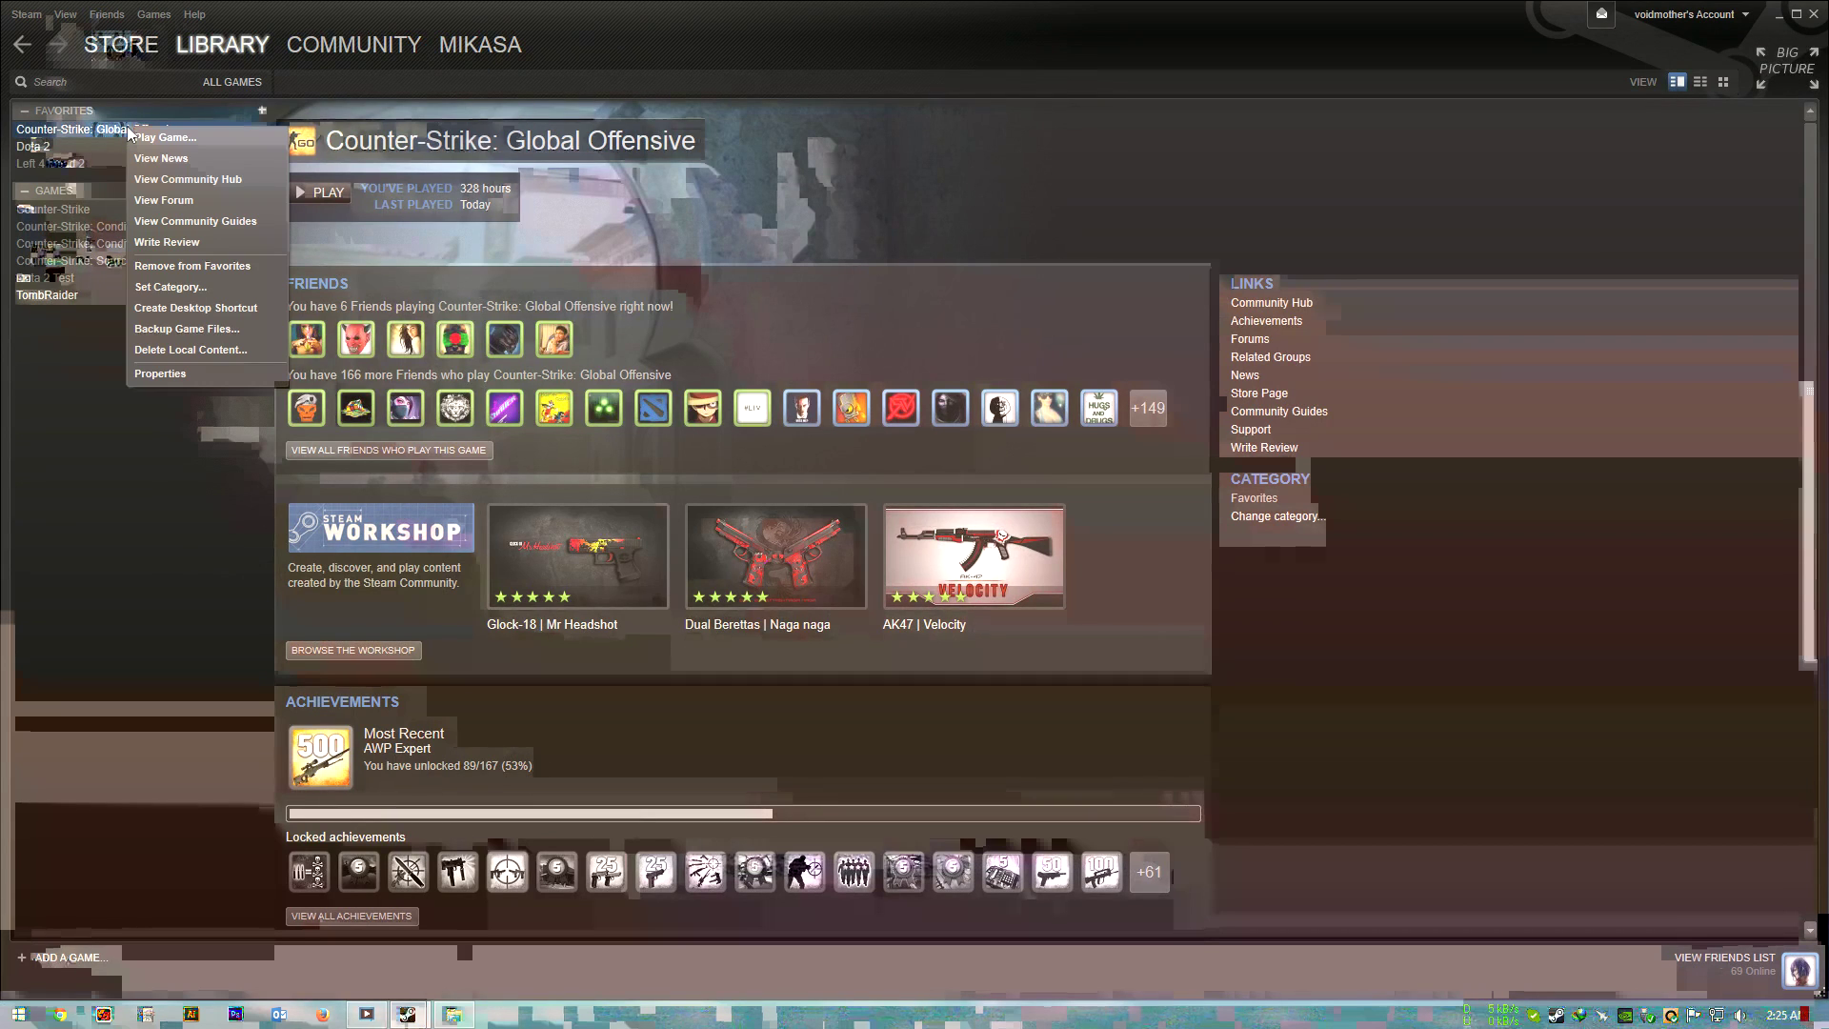
{"action": "left_click", "coordinate": [195, 374]}
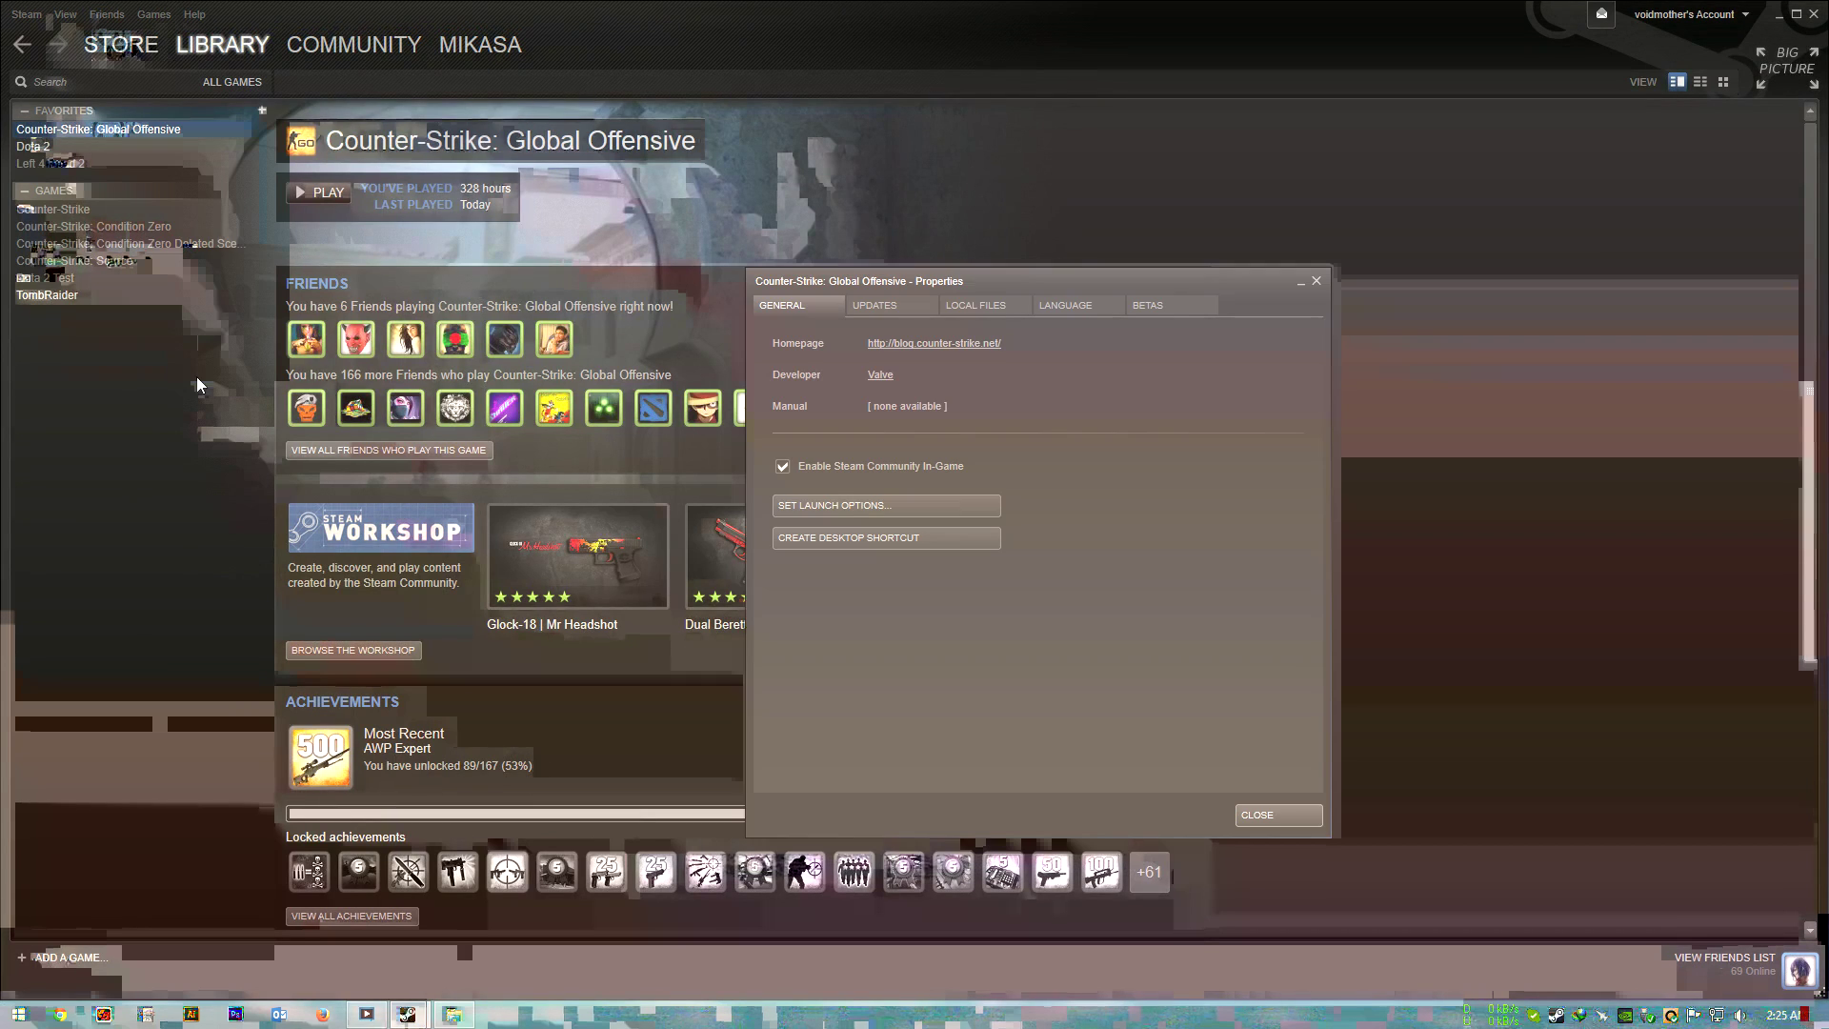
{"action": "left_click", "coordinate": [911, 510]}
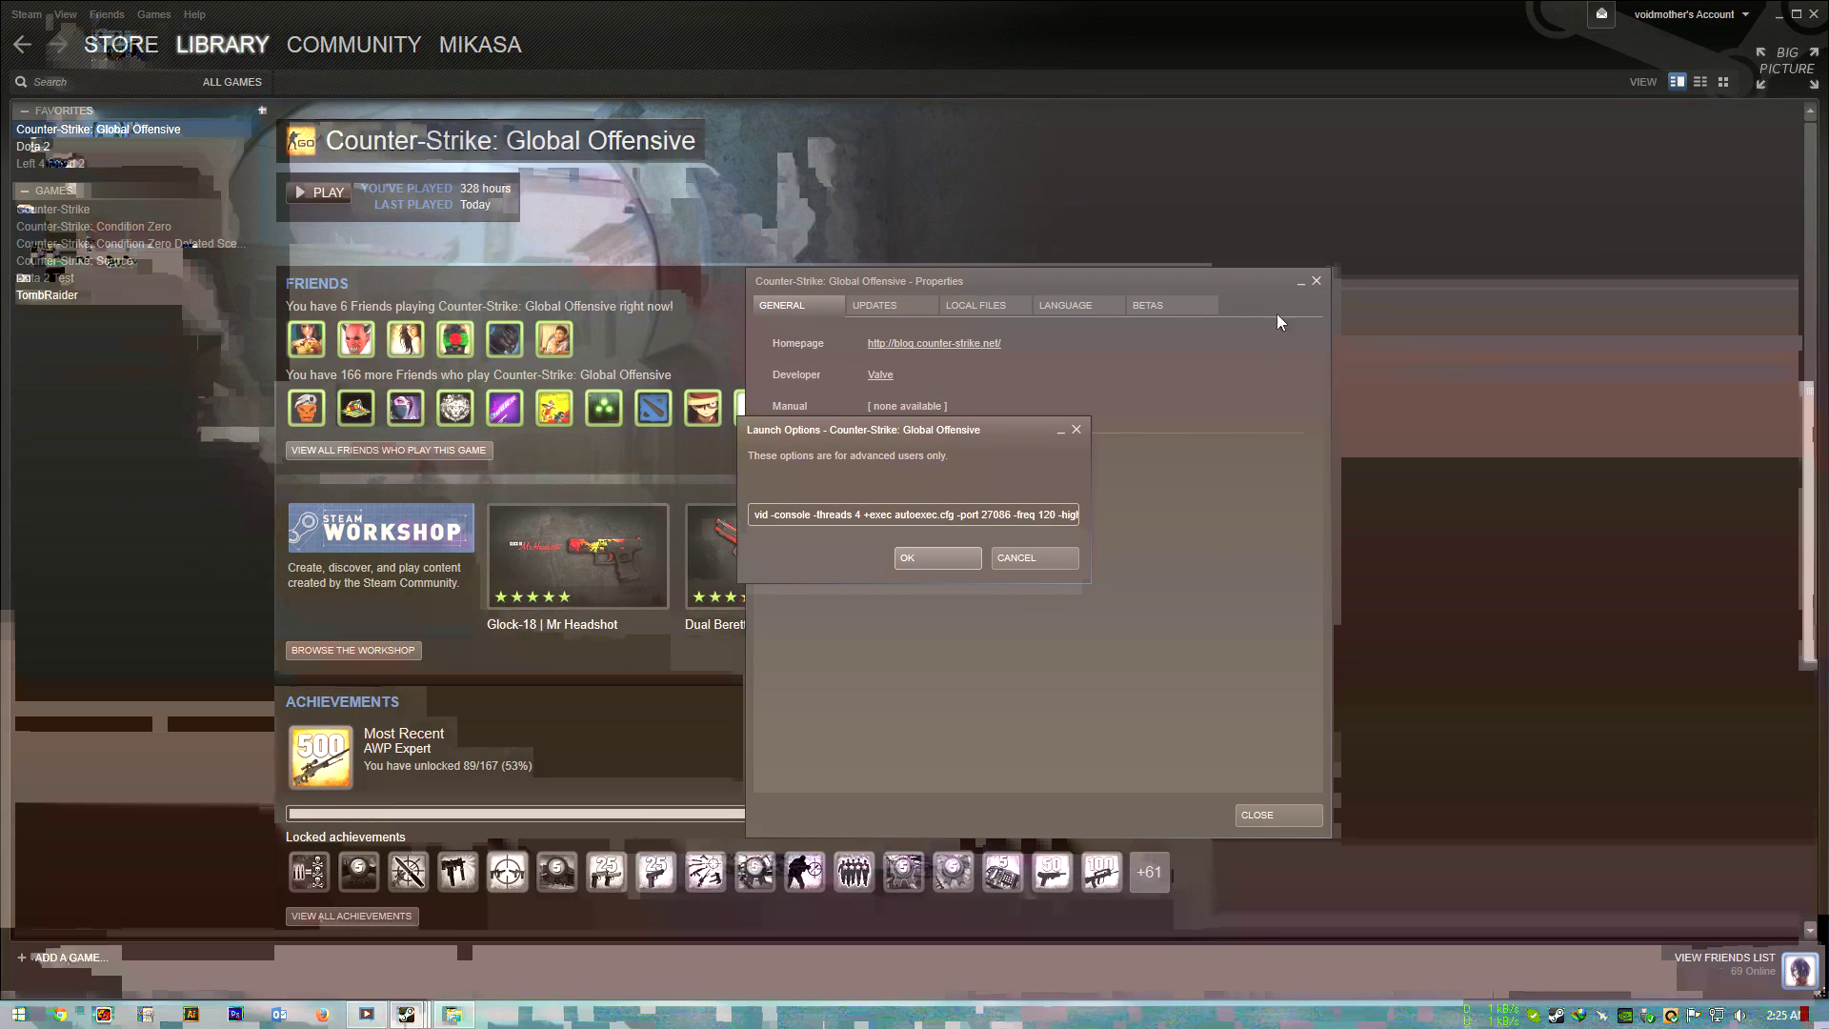
Close the game's properties window and go to the beginning of the launch options text
{"action": "left_click", "coordinate": [1315, 281]}
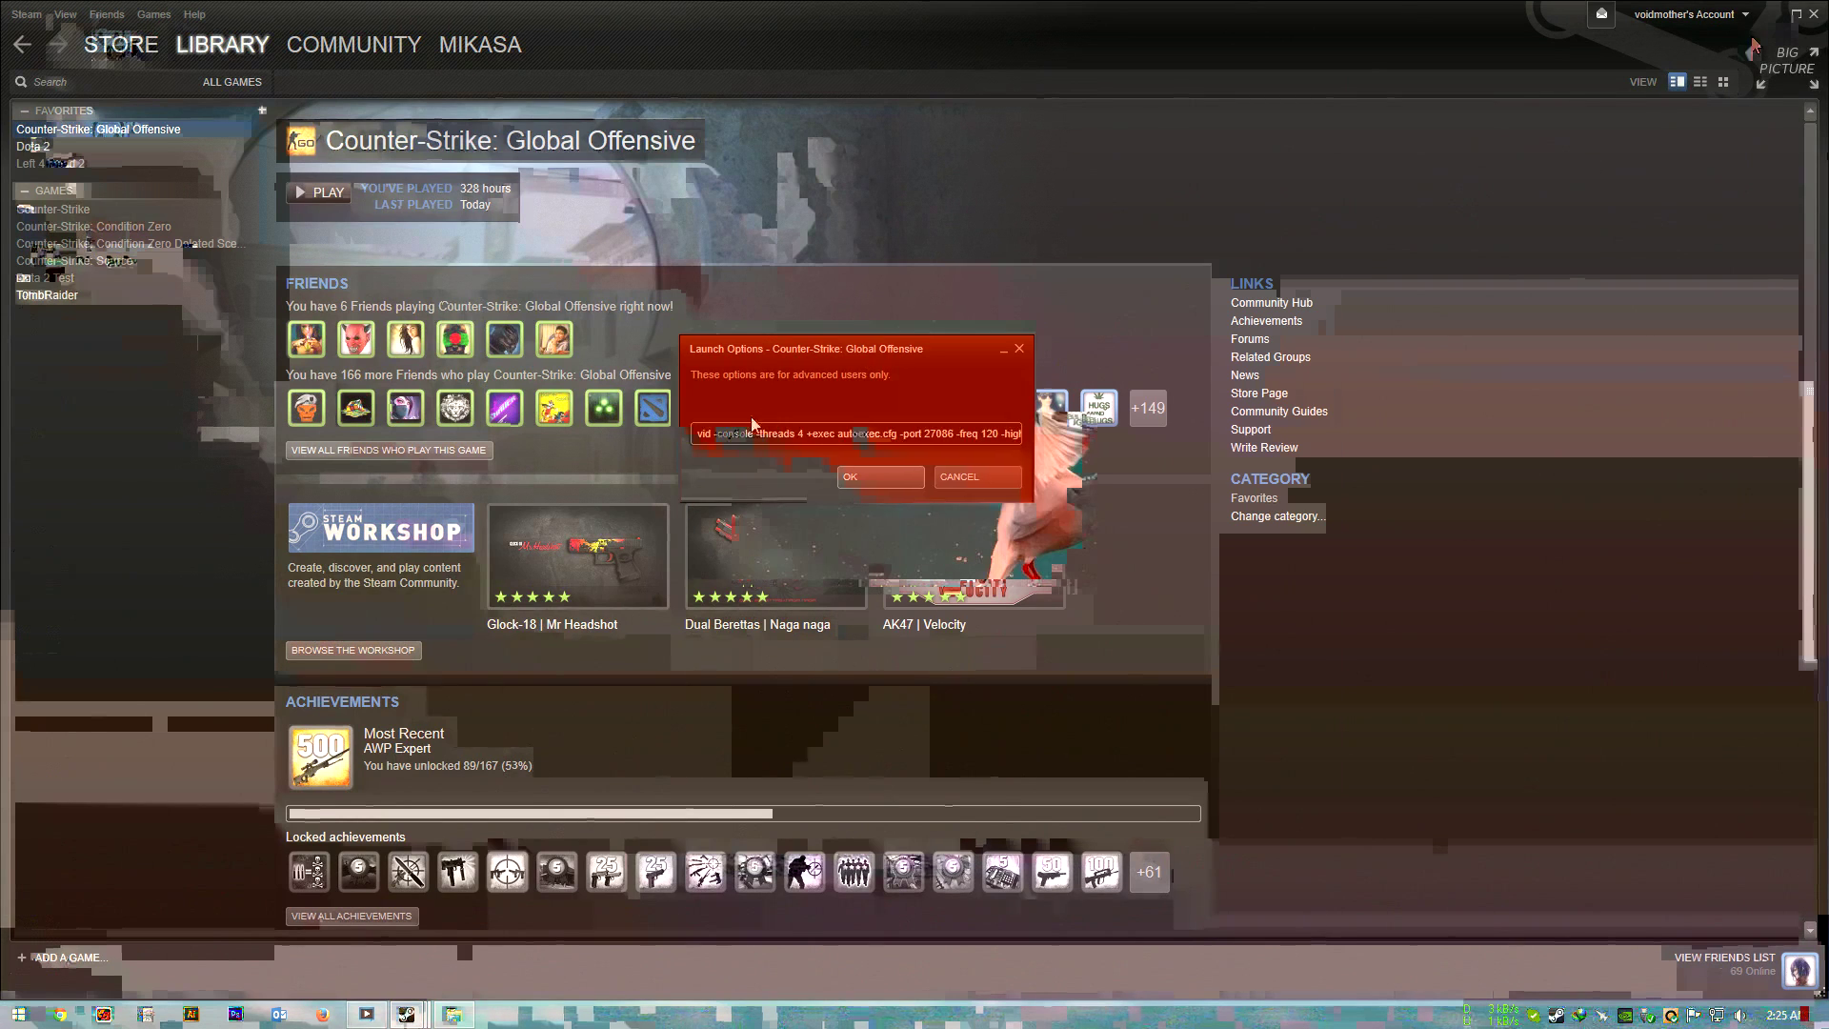
{"action": "left_click", "coordinate": [753, 433]}
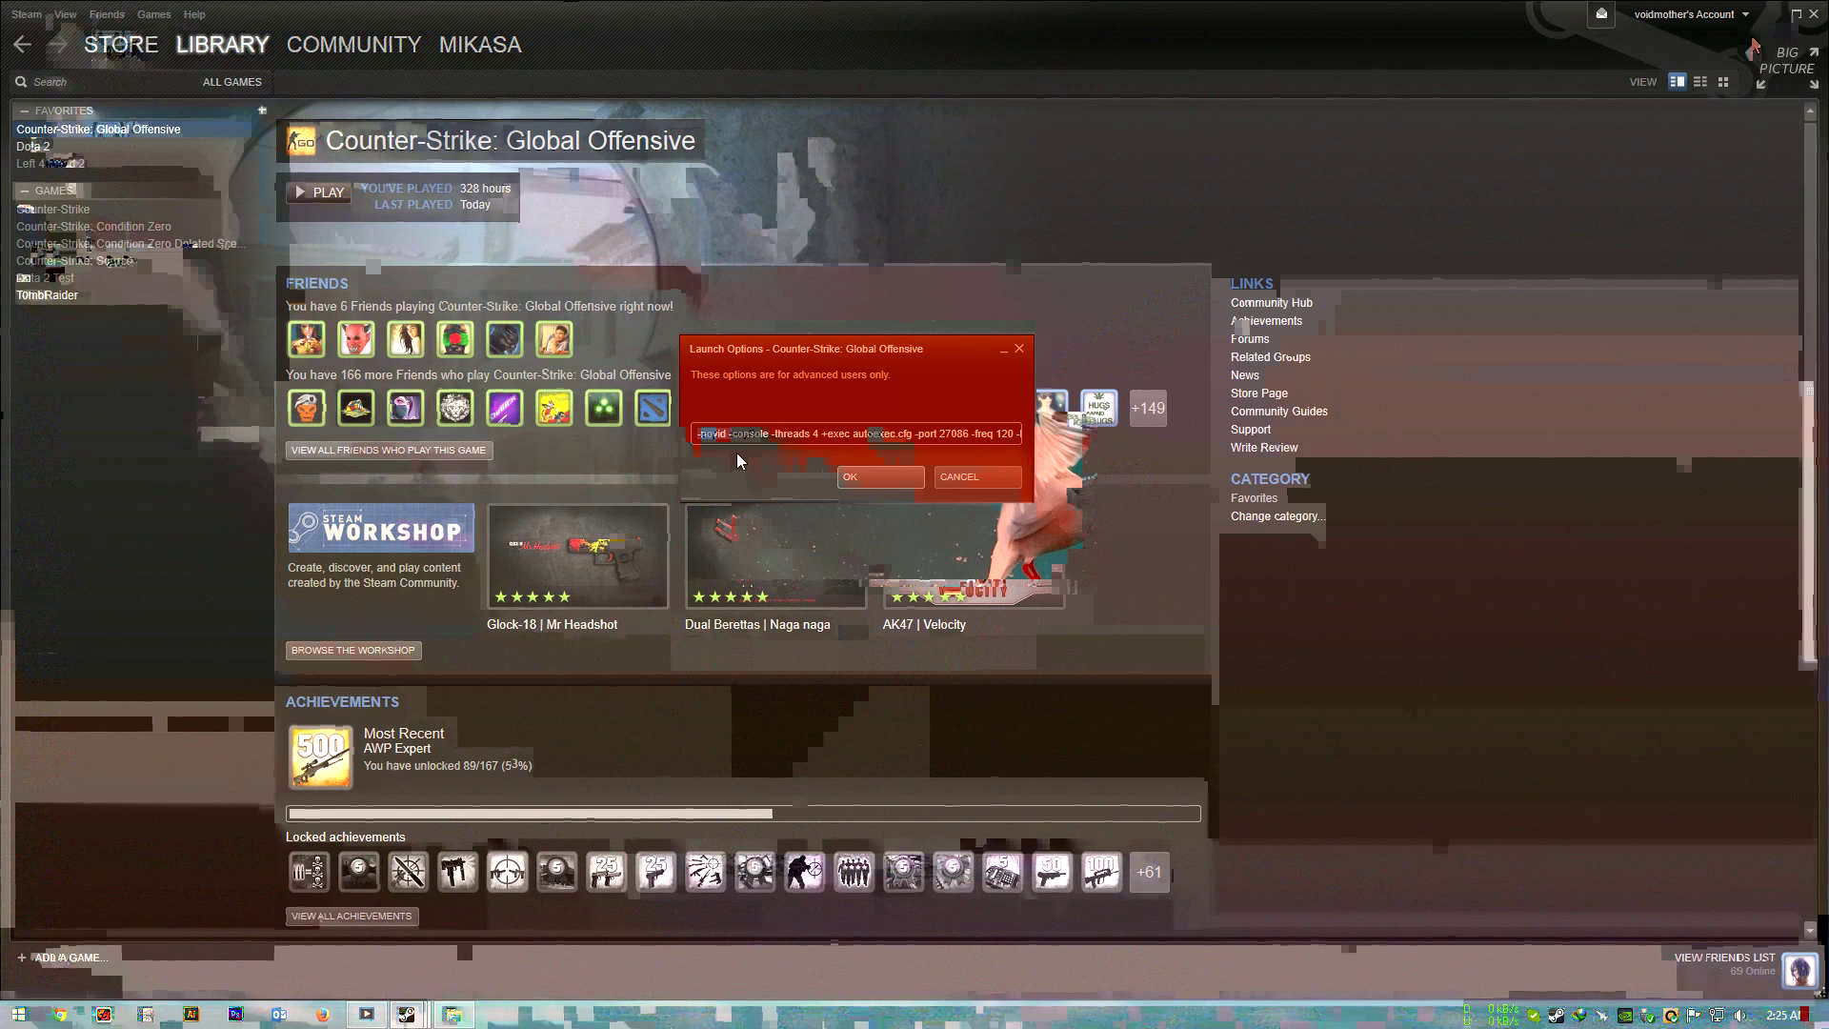
{"action": "key", "text": "Home"}
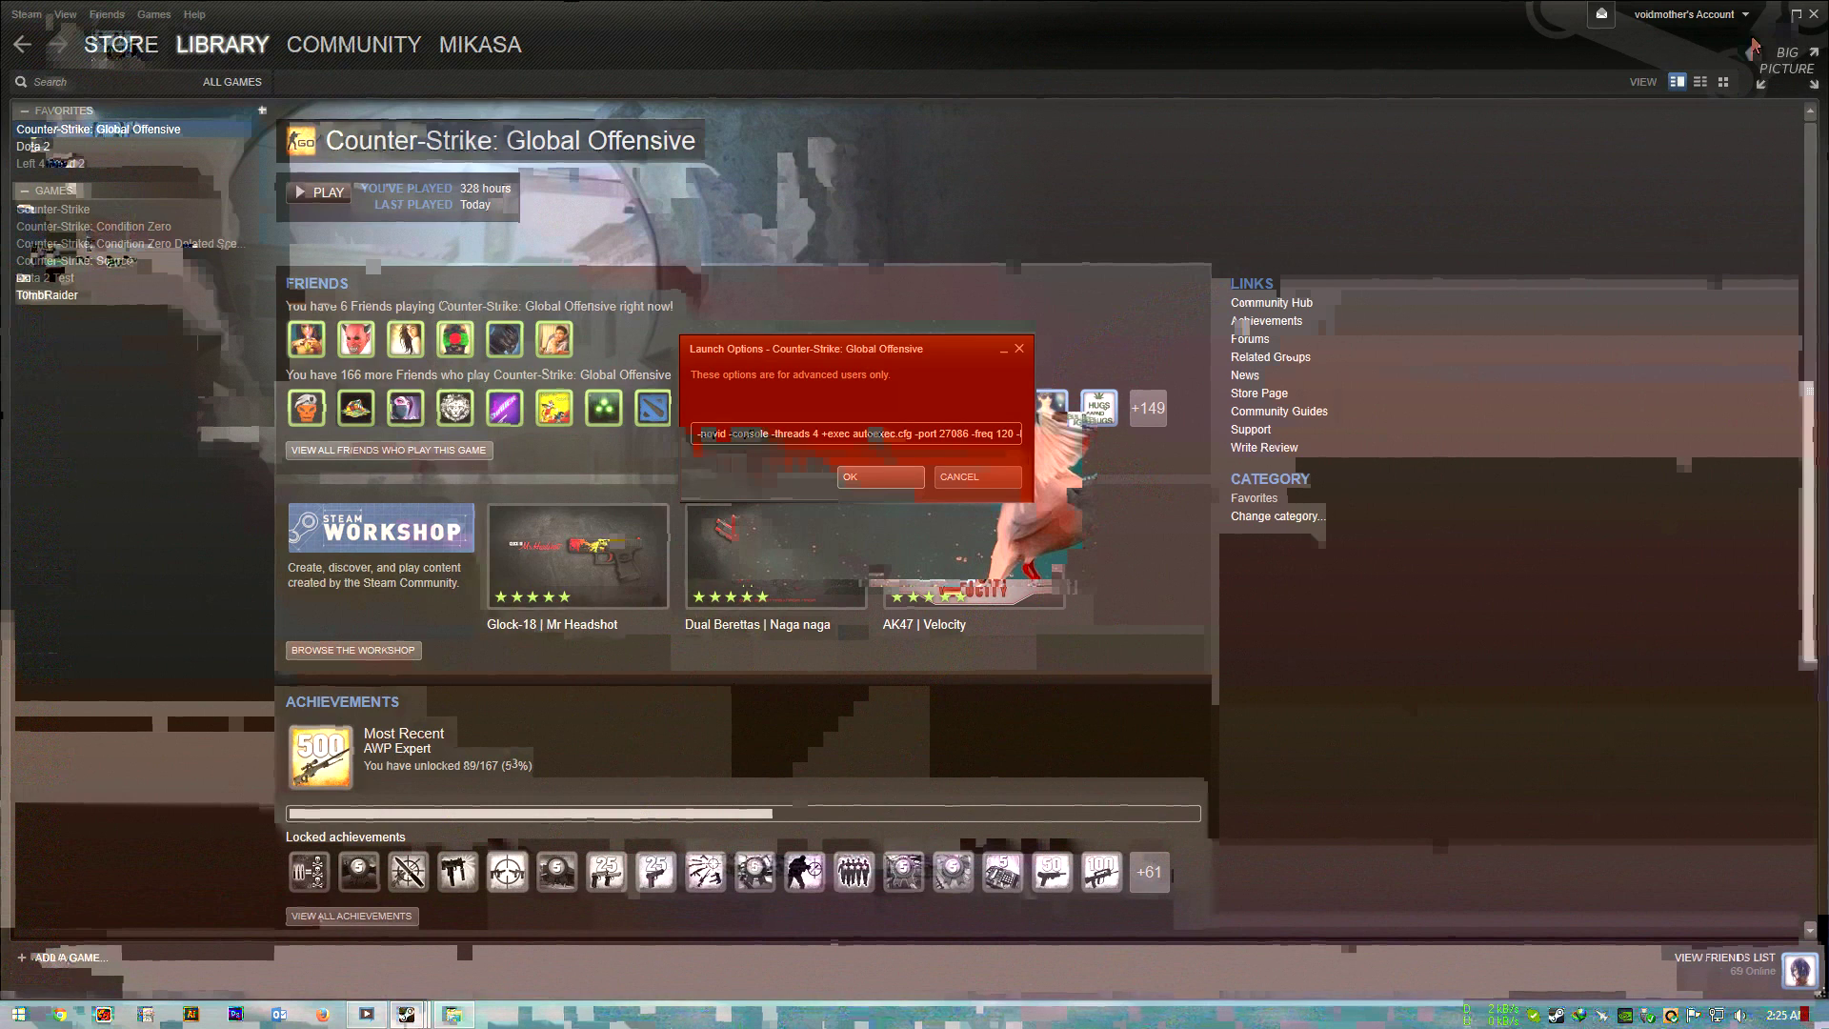